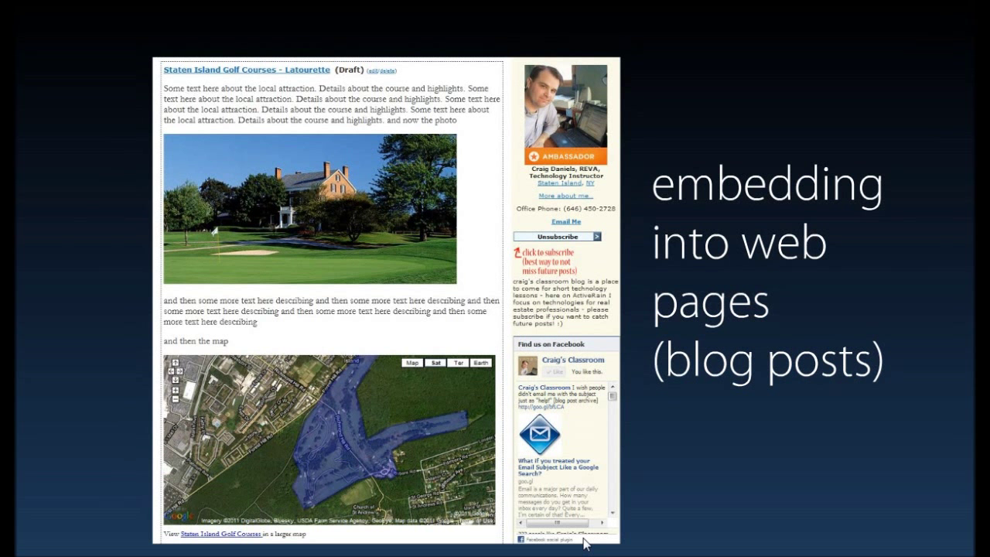
Step: Advance the slideshow past the blog-embedding slide to the 'Demonstration...' slide
{"action": "key", "text": "Right"}
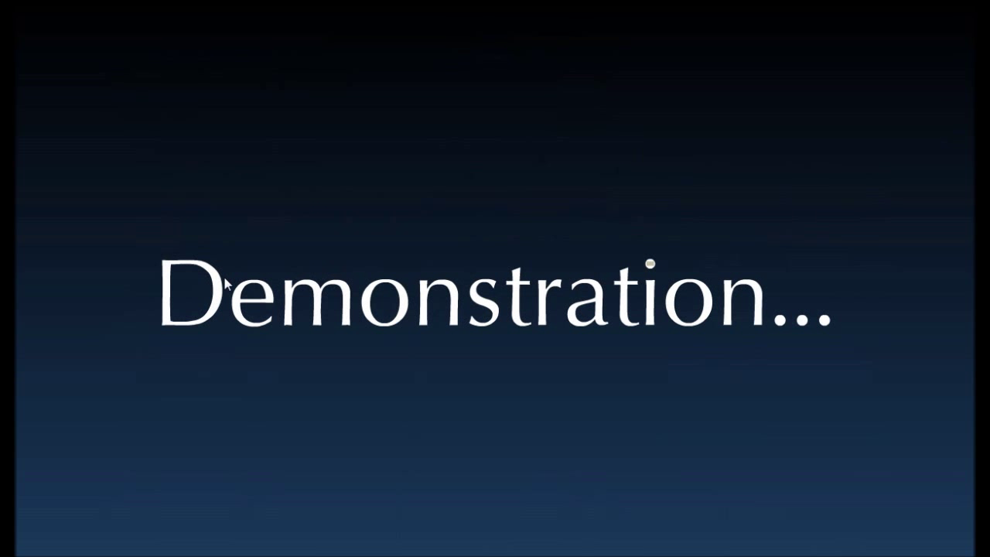
Step: Switch to the browser and sign out of the Google account in Google Maps
{"action": "key", "text": "alt+Tab"}
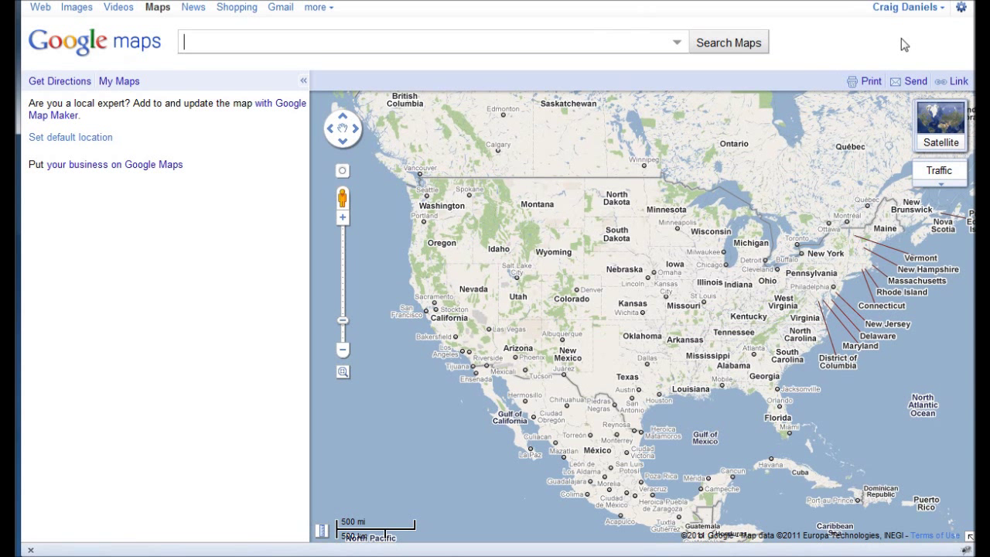
{"action": "left_click", "coordinate": [939, 19]}
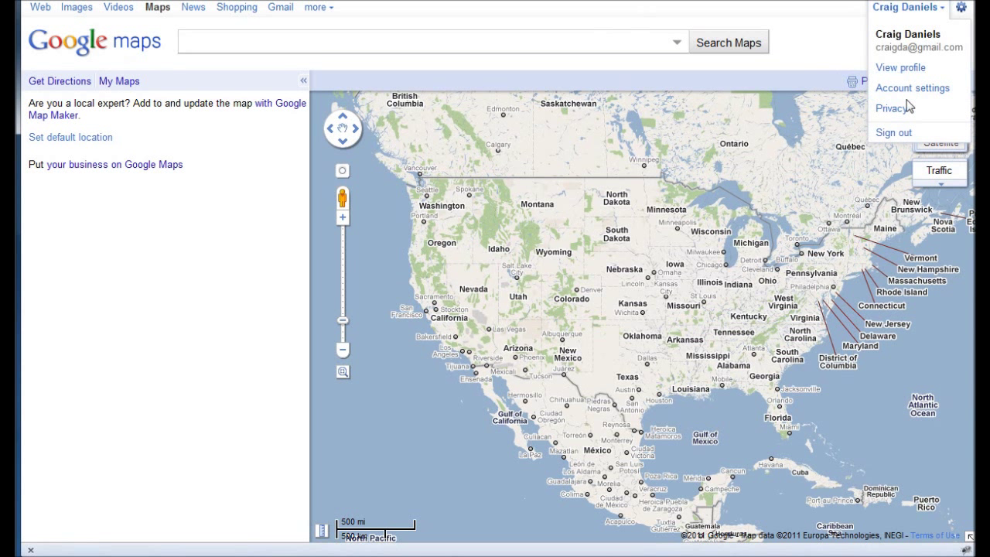
{"action": "left_click", "coordinate": [902, 133]}
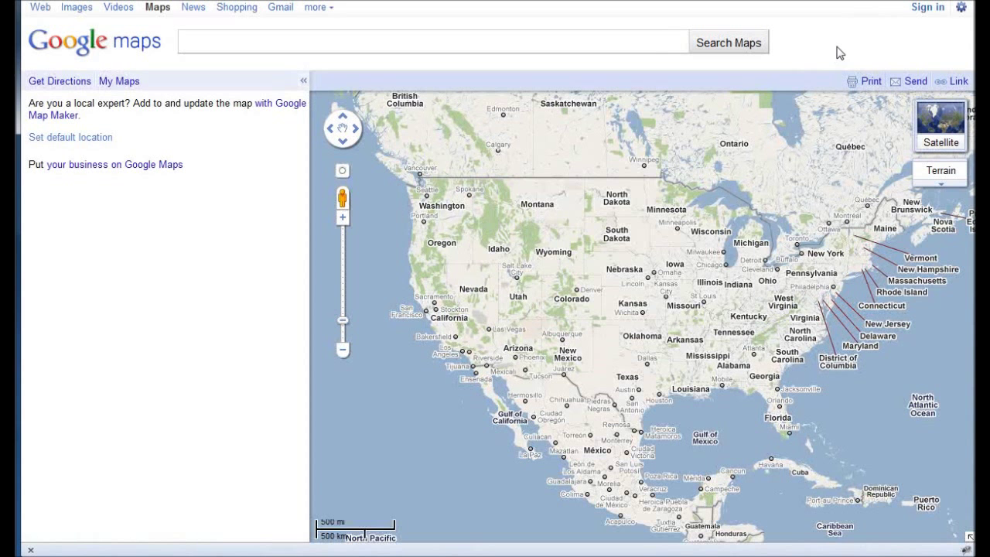
Step: Browse the new Google account form, then go to the Google Accounts sign-in page
{"action": "left_click", "coordinate": [926, 9]}
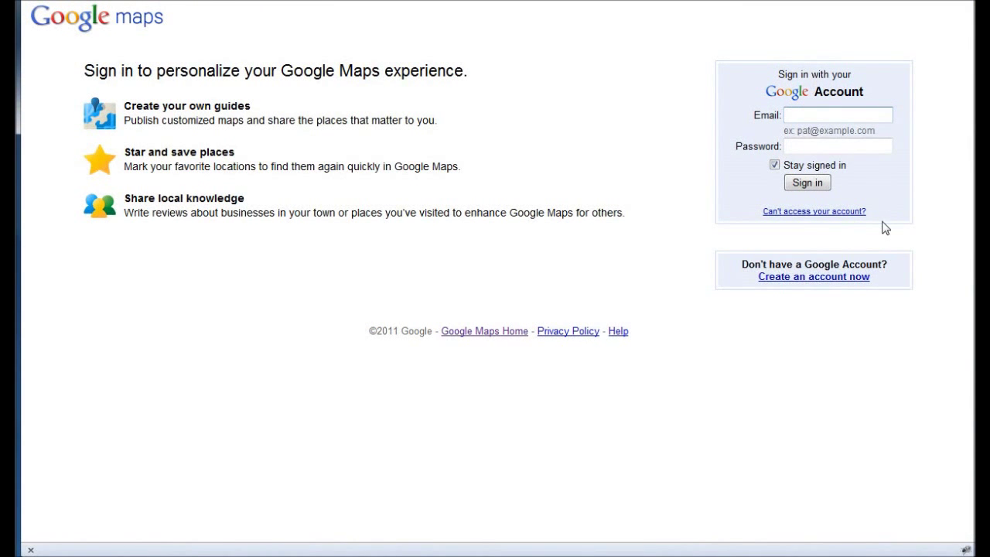
{"action": "left_click", "coordinate": [790, 278]}
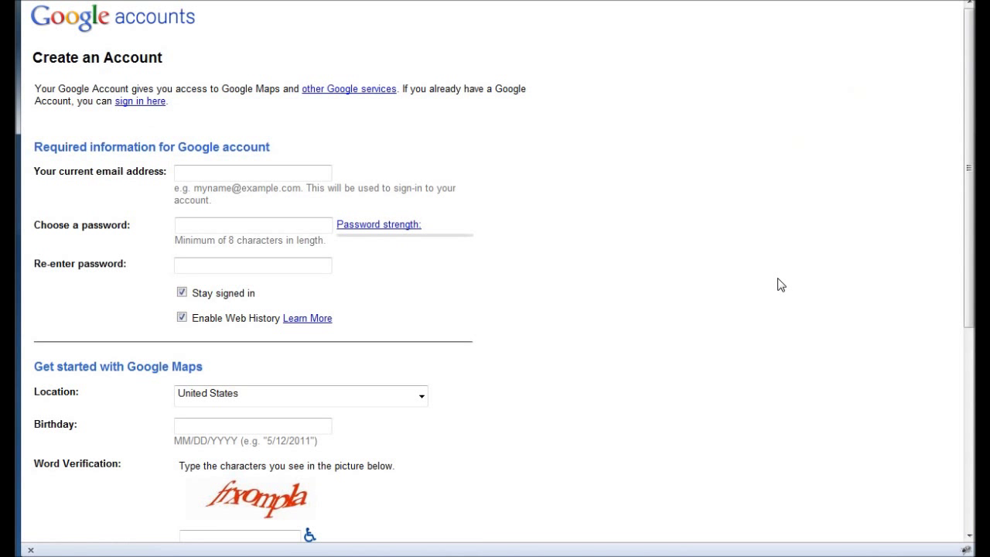
{"action": "scroll", "coordinate": [685, 234], "scroll_direction": "down", "scroll_amount": 4}
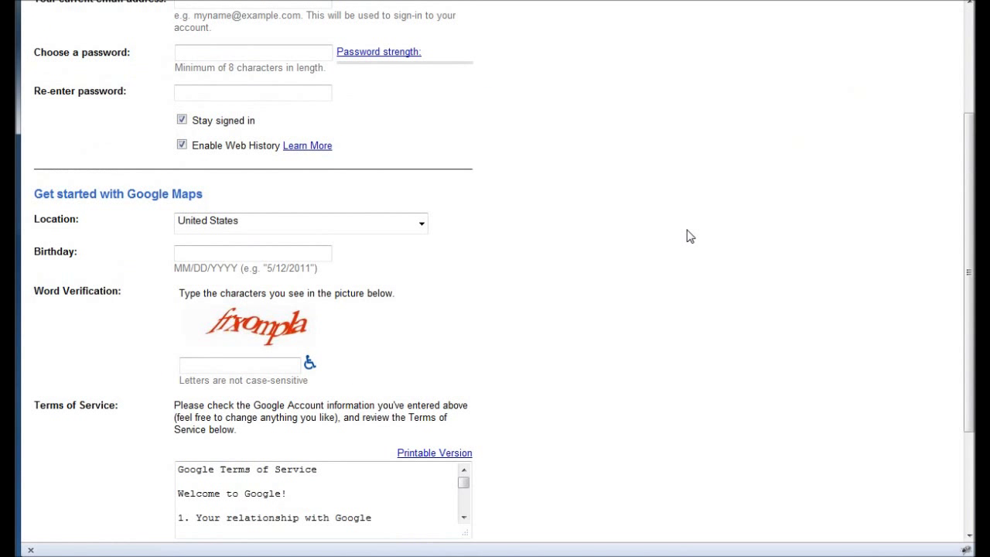
{"action": "scroll", "coordinate": [692, 236], "scroll_direction": "down", "scroll_amount": 3}
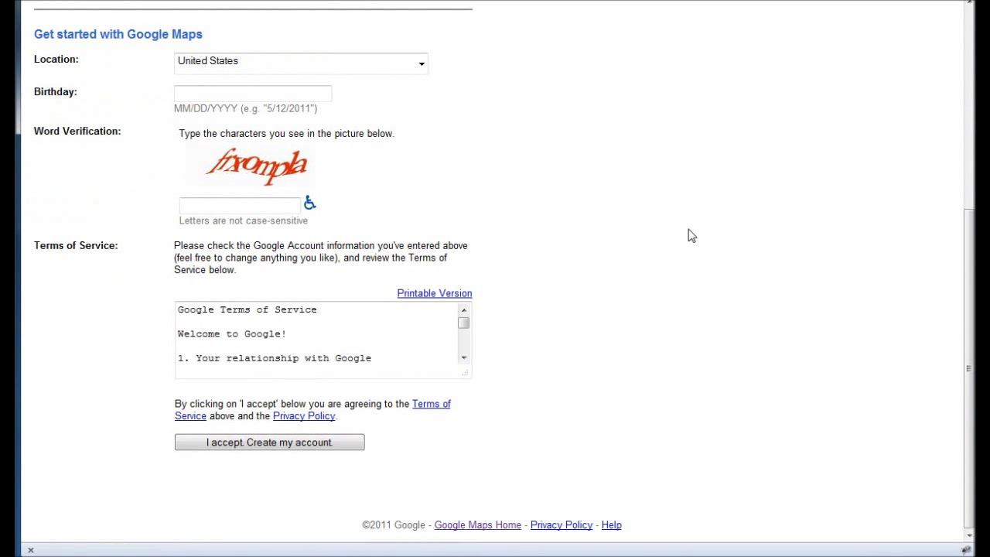
{"action": "scroll", "coordinate": [692, 236], "scroll_direction": "up", "scroll_amount": 6}
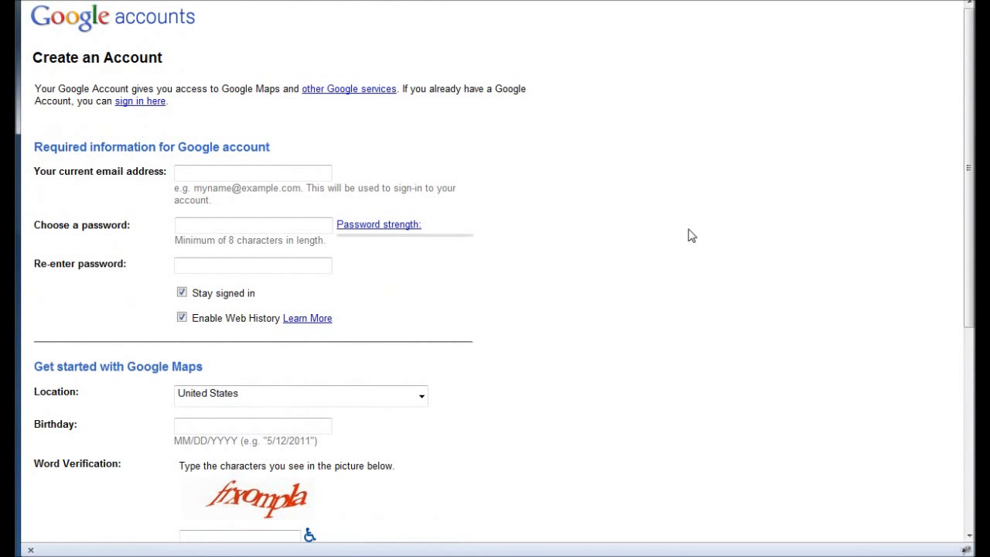
{"action": "left_click", "coordinate": [78, 22]}
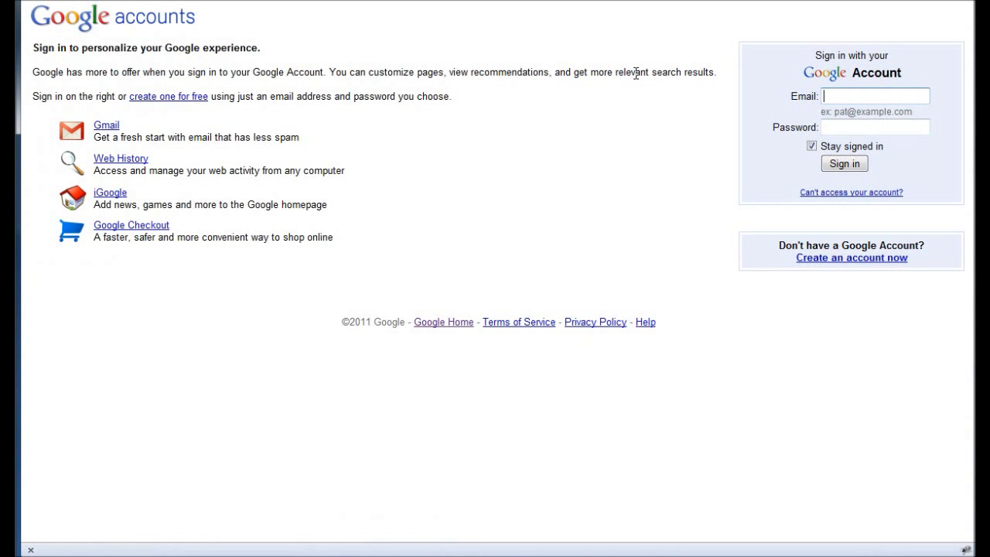
Step: Sign in with the account e-mail and password, then load maps.google.com
{"action": "left_click", "coordinate": [855, 96]}
{"action": "type", "text": "crai"}
{"action": "key", "text": "Down"}
{"action": "key", "text": "Tab"}
{"action": "type", "text": "********"}
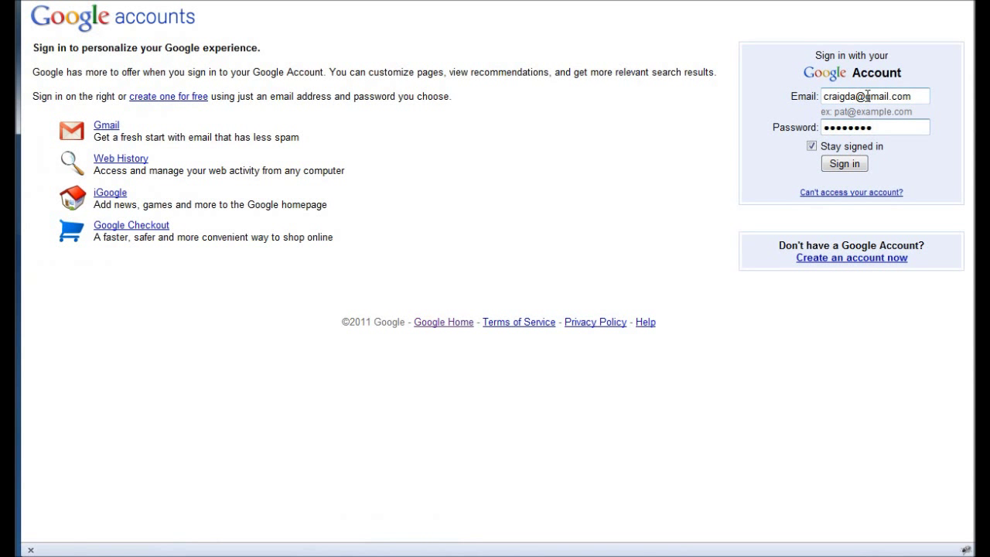
{"action": "left_click", "coordinate": [844, 165]}
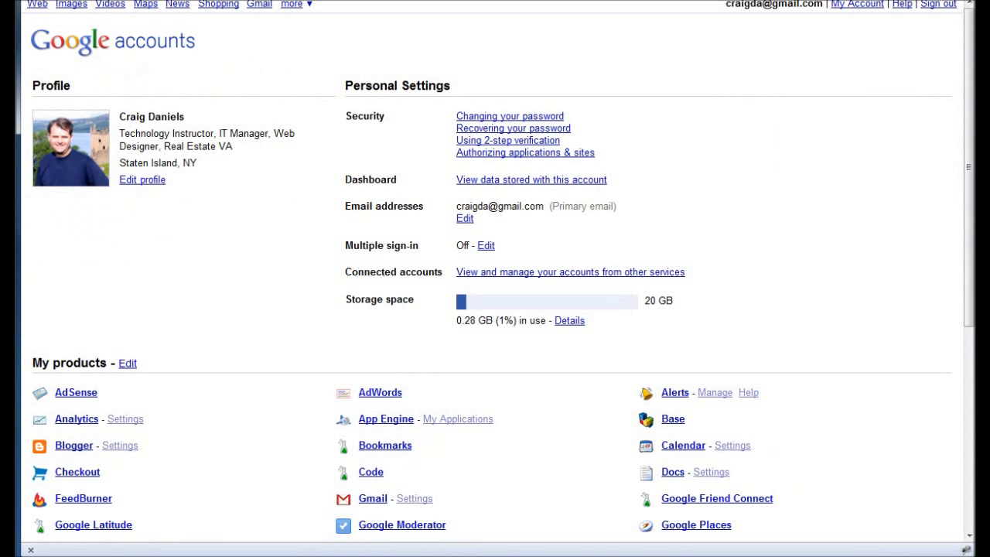
{"action": "type", "text": "map"}
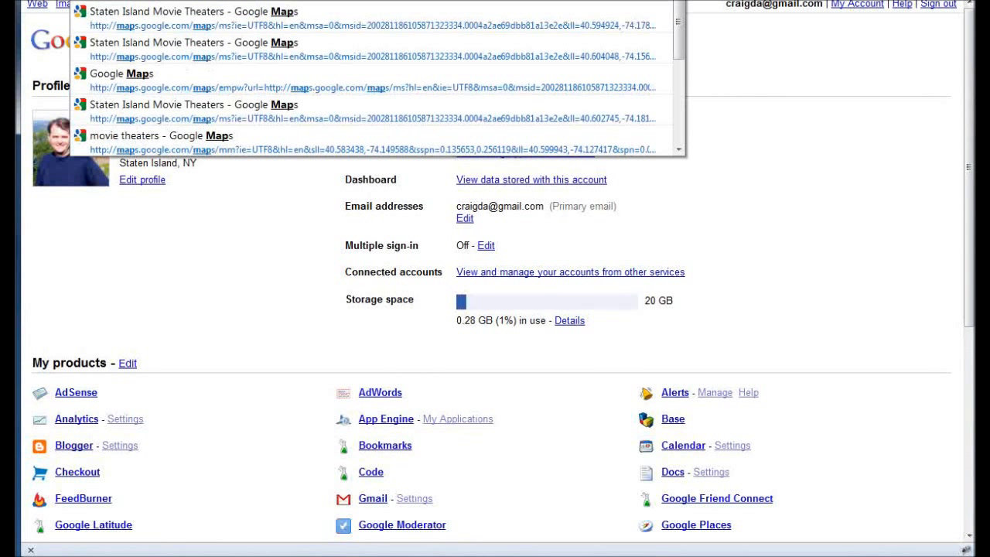
{"action": "type", "text": "s.google.com"}
{"action": "key", "text": "Return"}
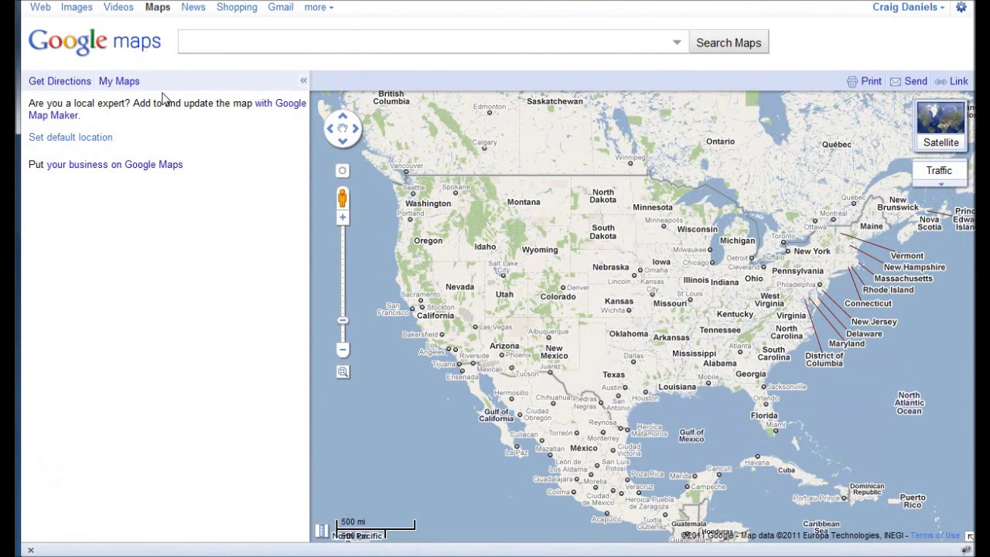
Step: Show the My Maps list of created maps and starred schools
{"action": "left_click", "coordinate": [113, 83]}
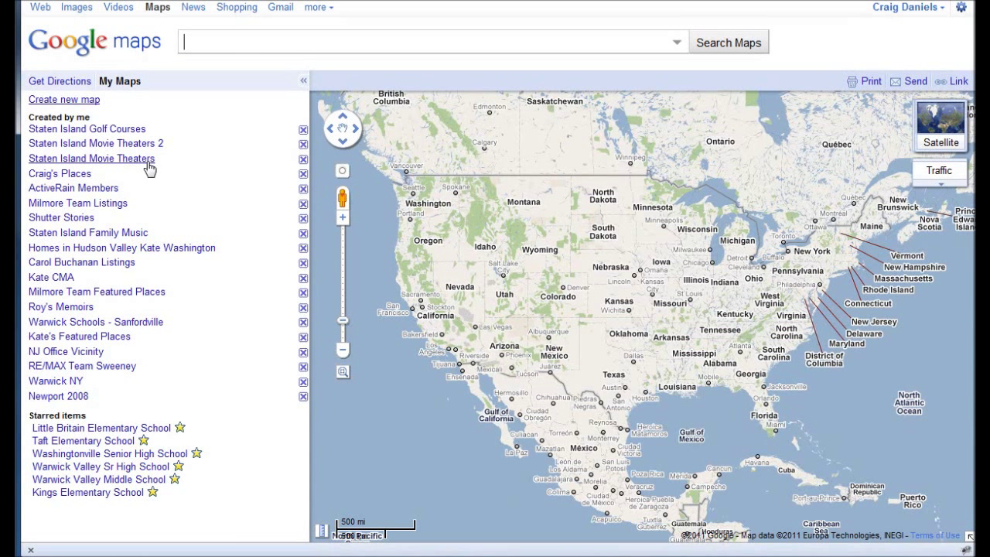
Step: Search 'movie theaters near staten island' and zoom to the United Artists Stadium 16 marker
{"action": "type", "text": "movie theaters"}
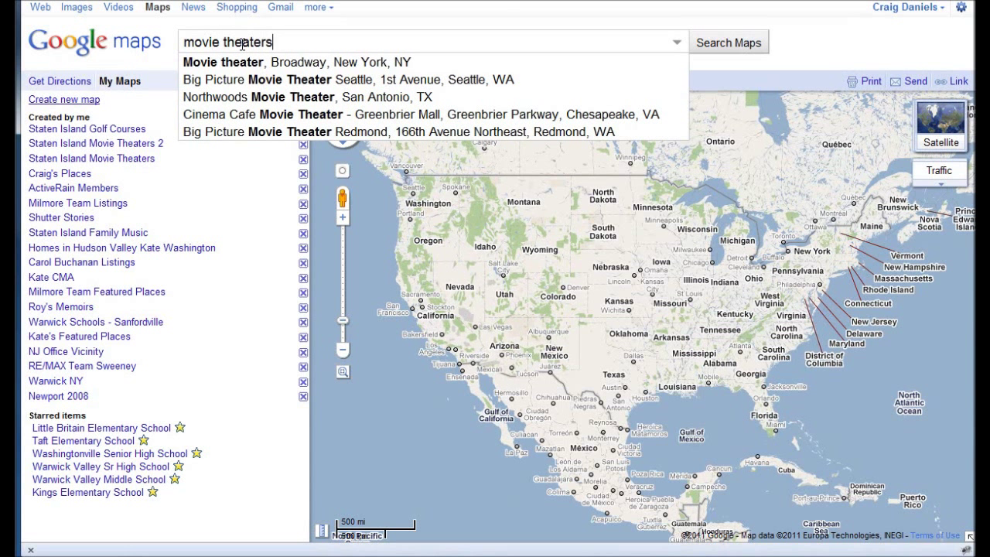
{"action": "type", "text": " near staten"}
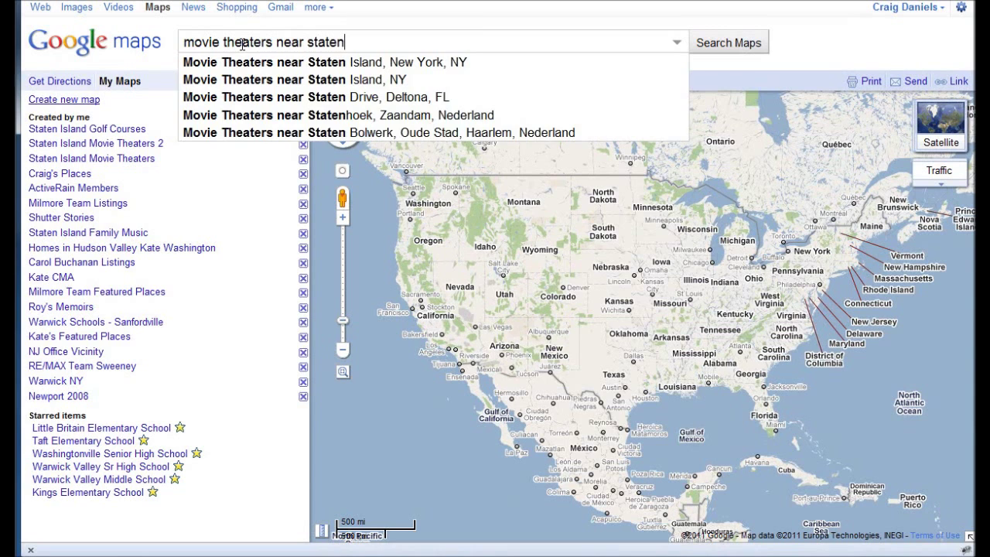
{"action": "type", "text": " island"}
{"action": "key", "text": "Return"}
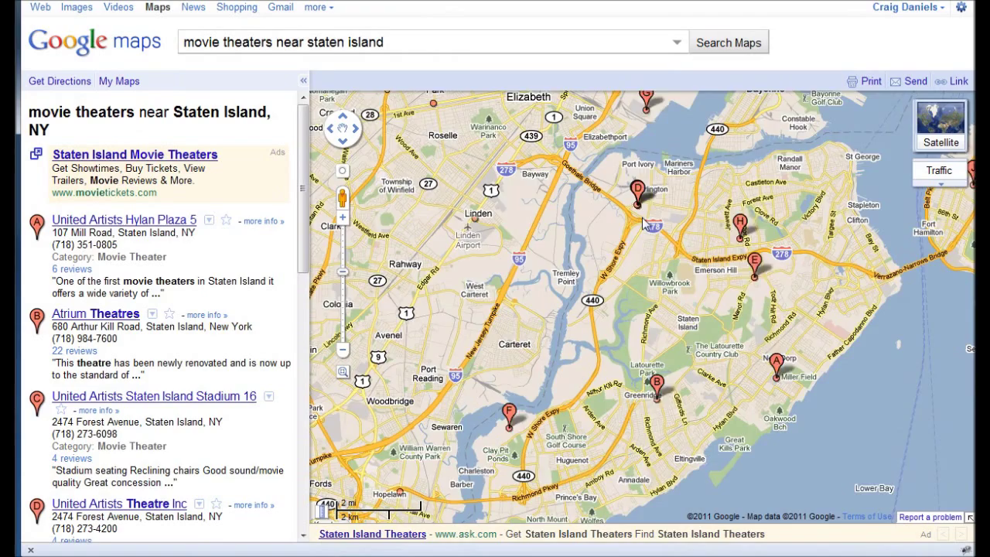
{"action": "scroll", "coordinate": [644, 223], "scroll_direction": "up", "scroll_amount": 2}
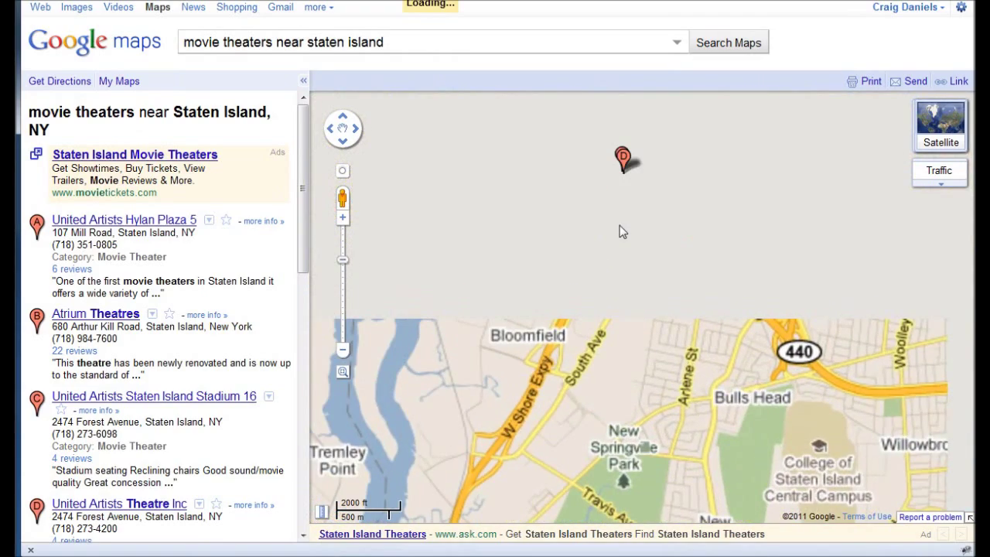
{"action": "scroll", "coordinate": [619, 225], "scroll_direction": "up", "scroll_amount": 1}
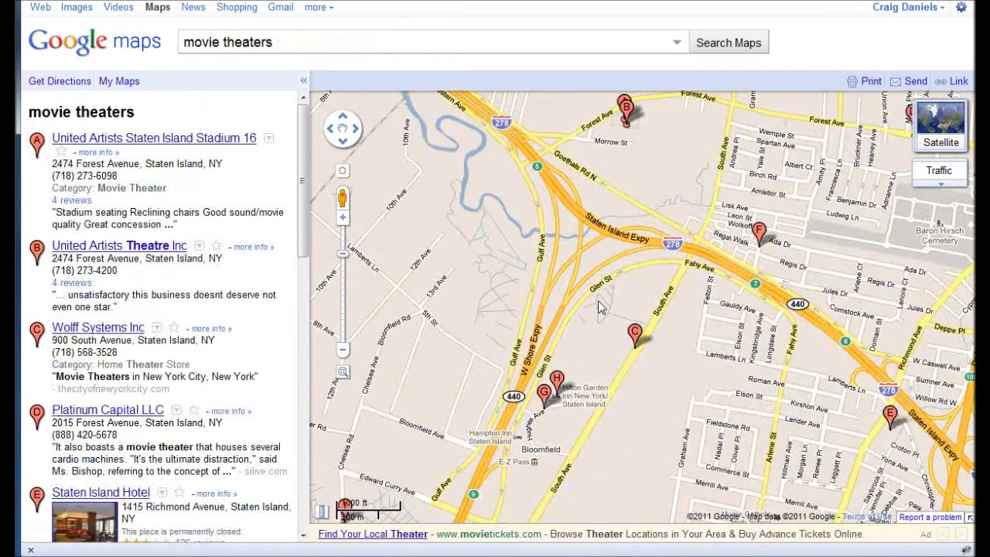
{"action": "left_click_drag", "start_coordinate": [605, 208], "coordinate": [594, 309]}
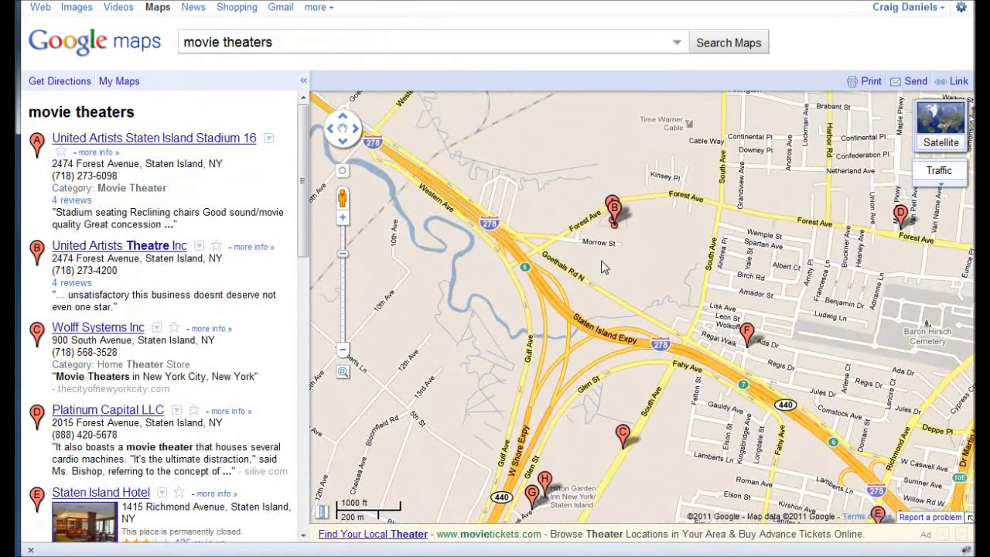
{"action": "scroll", "coordinate": [602, 266], "scroll_direction": "up", "scroll_amount": 1}
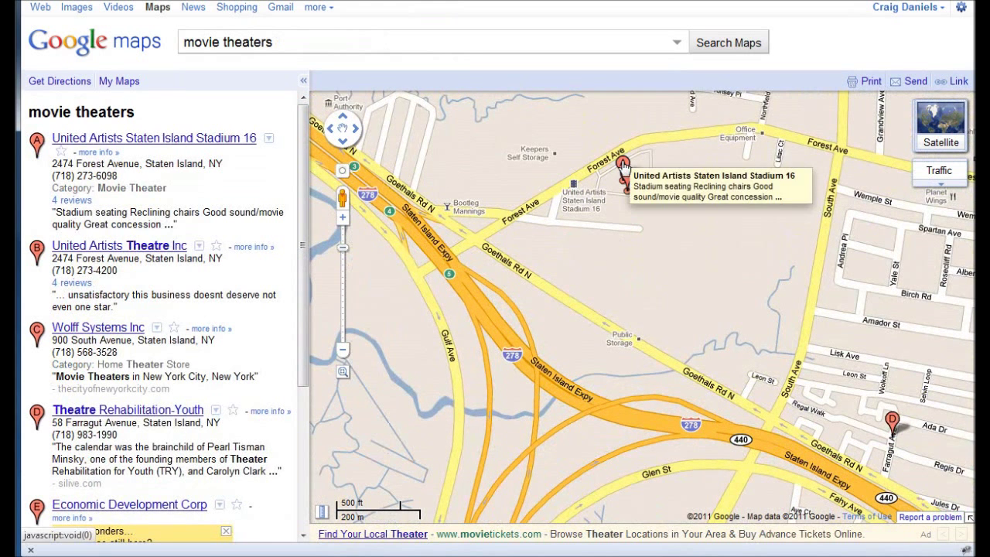
{"action": "mouse_move", "coordinate": [623, 169]}
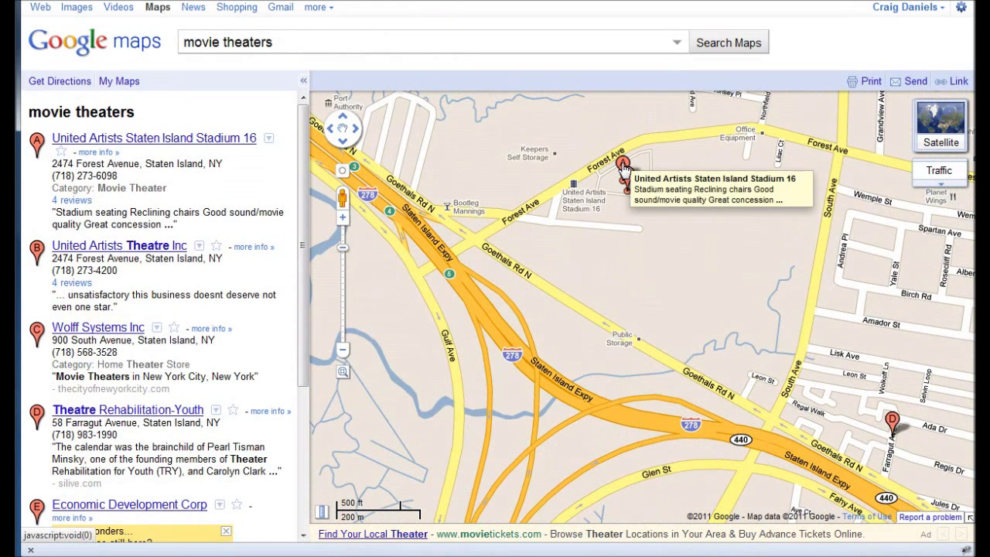
Step: Save United Artists Staten Island Stadium 16 into a new map using 'Create a new map...'
{"action": "left_click", "coordinate": [623, 169]}
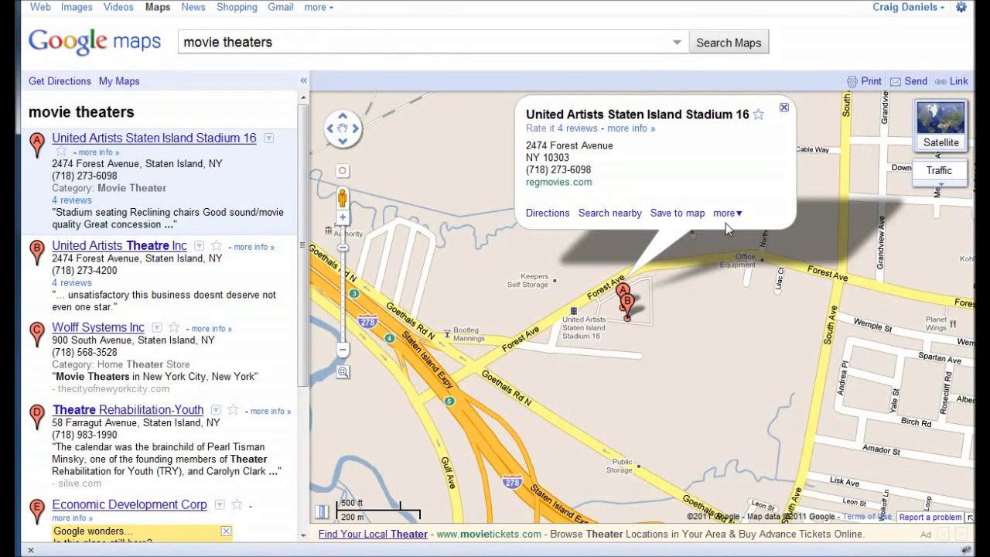
{"action": "left_click", "coordinate": [677, 214]}
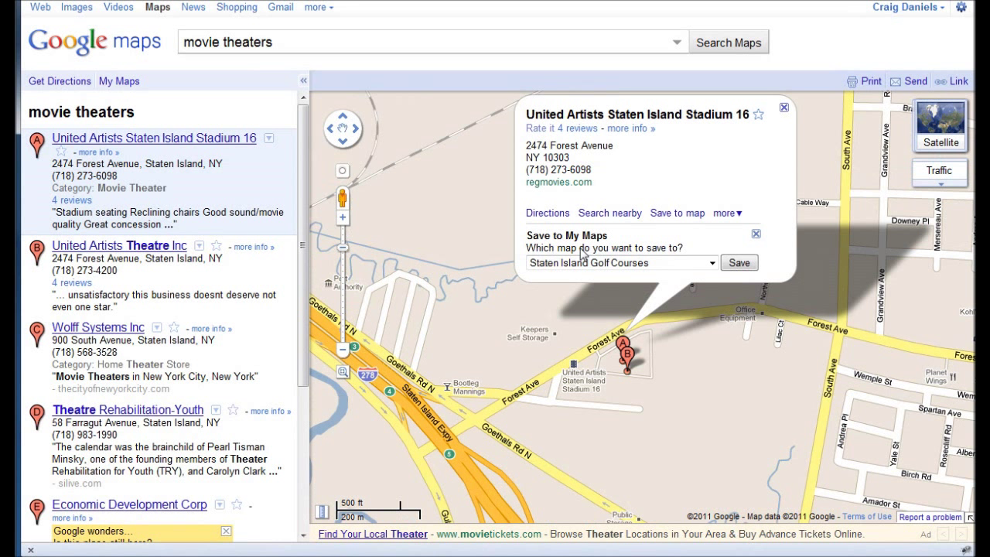
{"action": "left_click", "coordinate": [711, 264]}
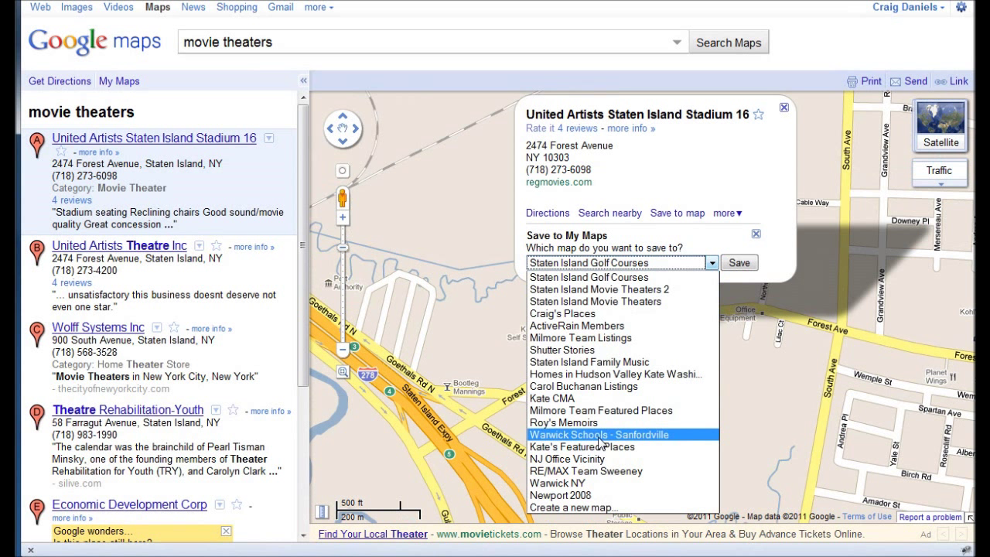
{"action": "left_click", "coordinate": [567, 507]}
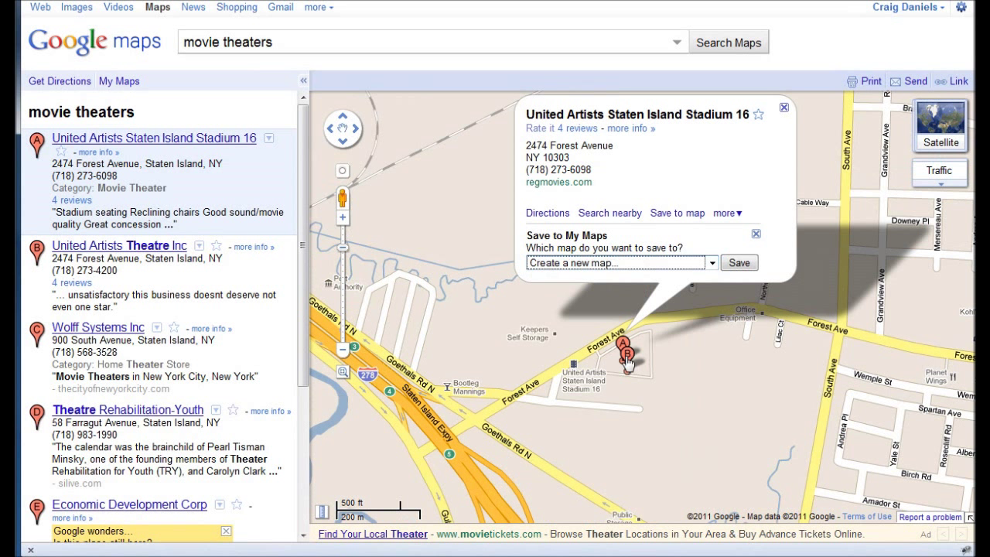
{"action": "left_click", "coordinate": [739, 263]}
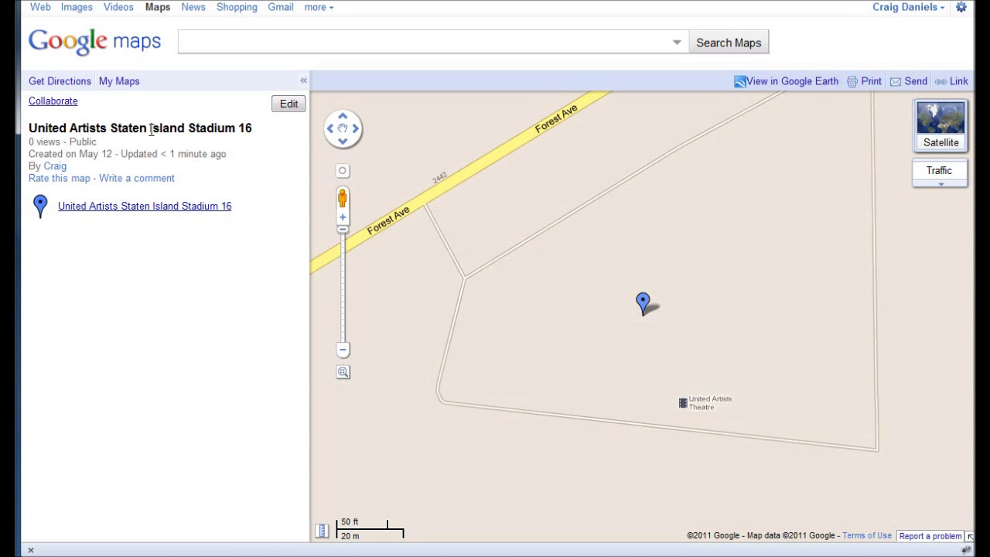
Step: Retitle the new map 'Staten Island Movie Theaters 3', save it, and finish editing
{"action": "left_click", "coordinate": [289, 106]}
{"action": "left_click_drag", "start_coordinate": [252, 144], "coordinate": [16, 146]}
{"action": "type", "text": "Staten Isl"}
{"action": "type", "text": "and "}
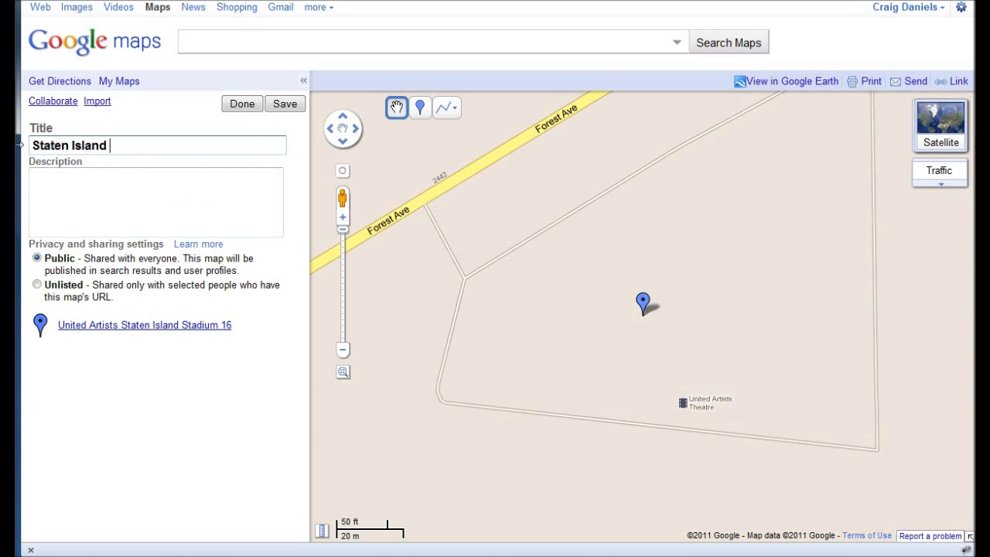
{"action": "type", "text": "Movie"}
{"action": "key", "text": "BackSpace"}
{"action": "type", "text": "ie Theaters 3"}
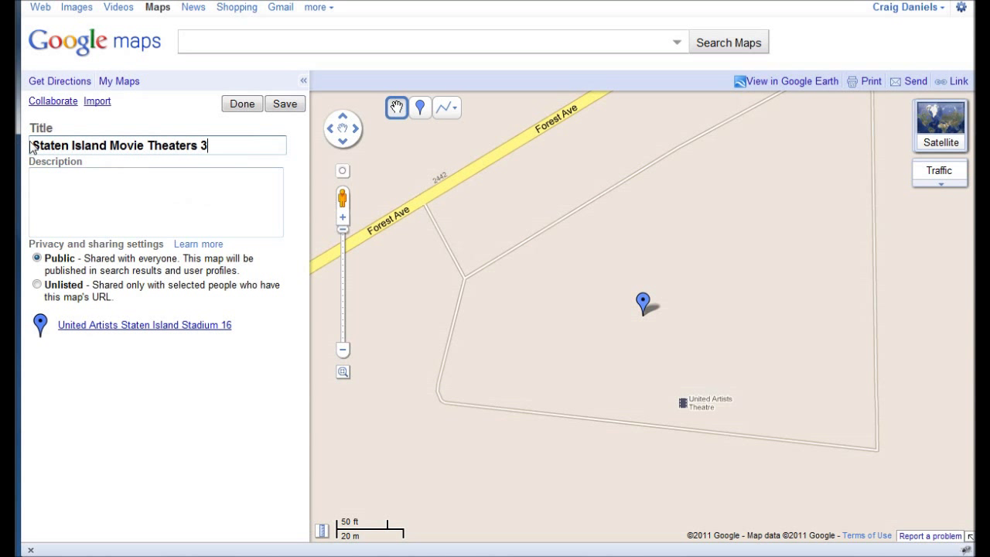
{"action": "left_click", "coordinate": [213, 179]}
{"action": "left_click", "coordinate": [82, 180]}
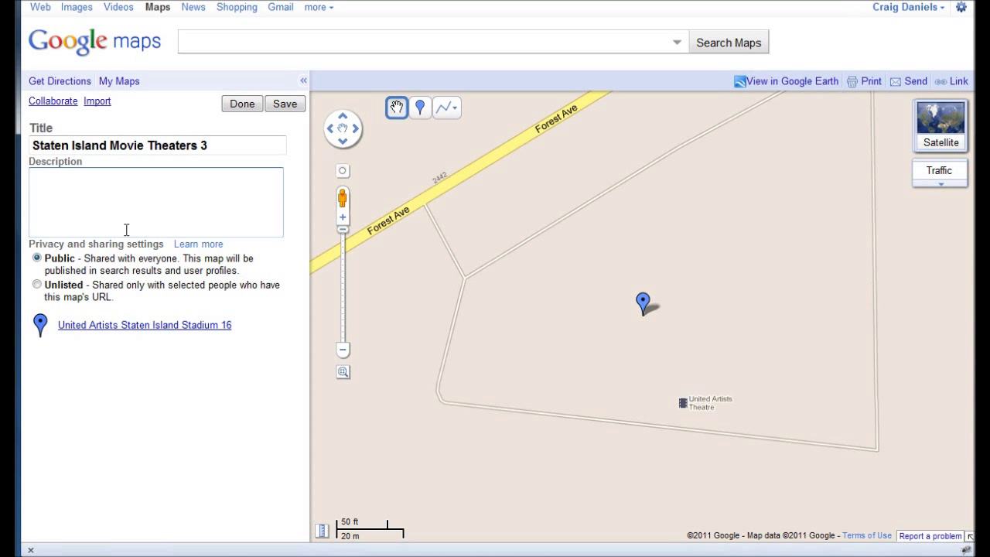
{"action": "left_click", "coordinate": [285, 104]}
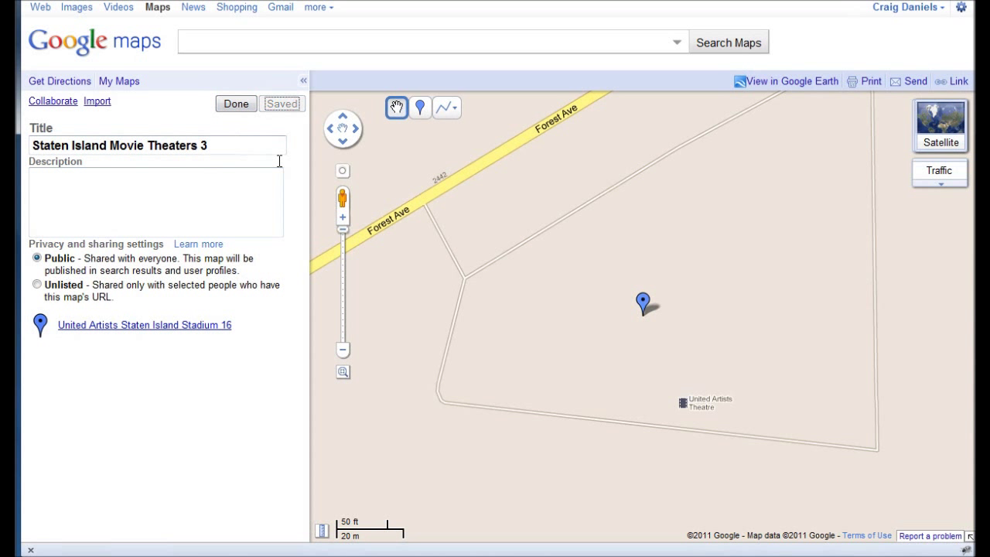
{"action": "left_click", "coordinate": [232, 107]}
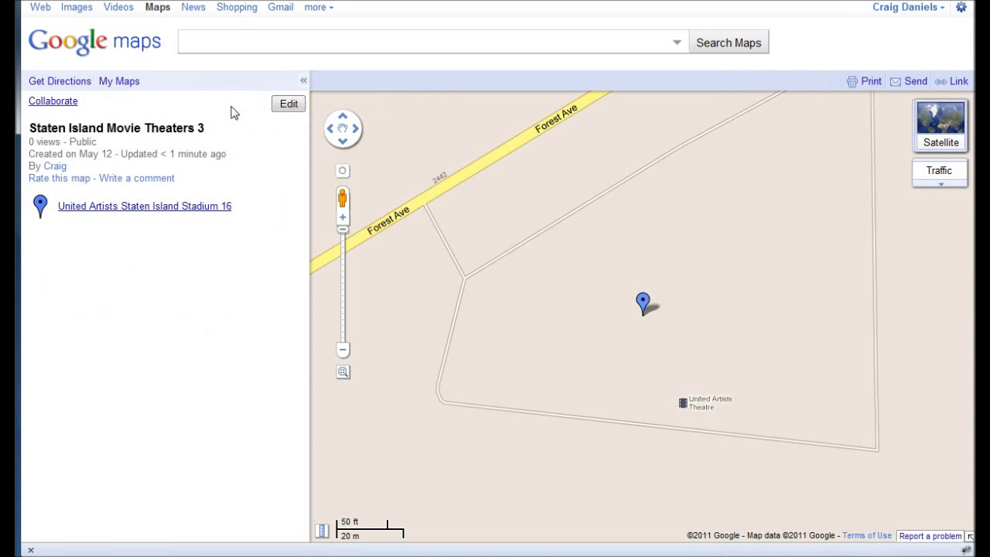
Step: Run a fresh search for 'movie theaters near staten island'
{"action": "left_click", "coordinate": [283, 43]}
{"action": "type", "text": "s"}
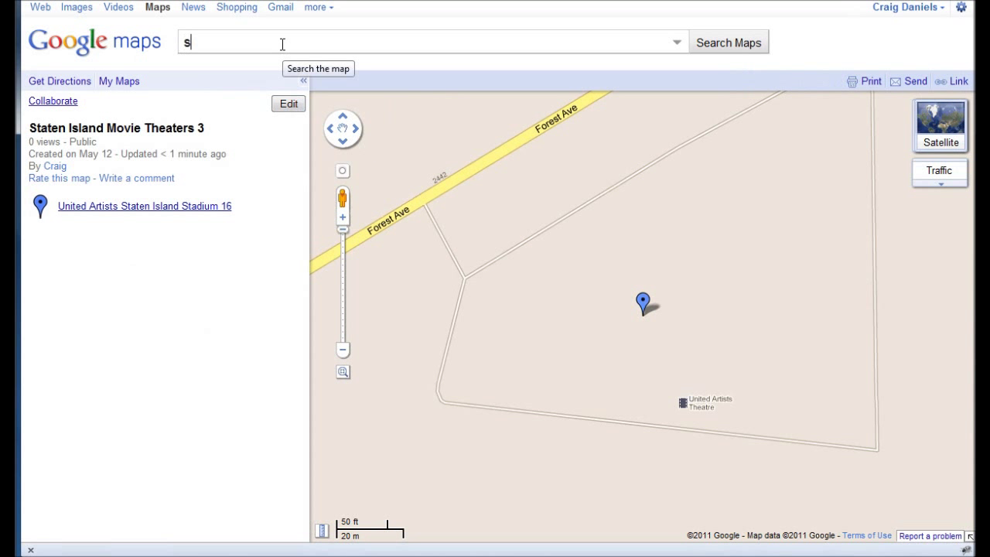
{"action": "type", "text": "te"}
{"action": "key", "text": "BackSpace"}
{"action": "type", "text": "t"}
{"action": "key", "text": "BackSpace"}
{"action": "type", "text": "ate"}
{"action": "key", "text": "BackSpace"}
{"action": "key", "text": "BackSpace"}
{"action": "key", "text": "BackSpace"}
{"action": "key", "text": "BackSpace"}
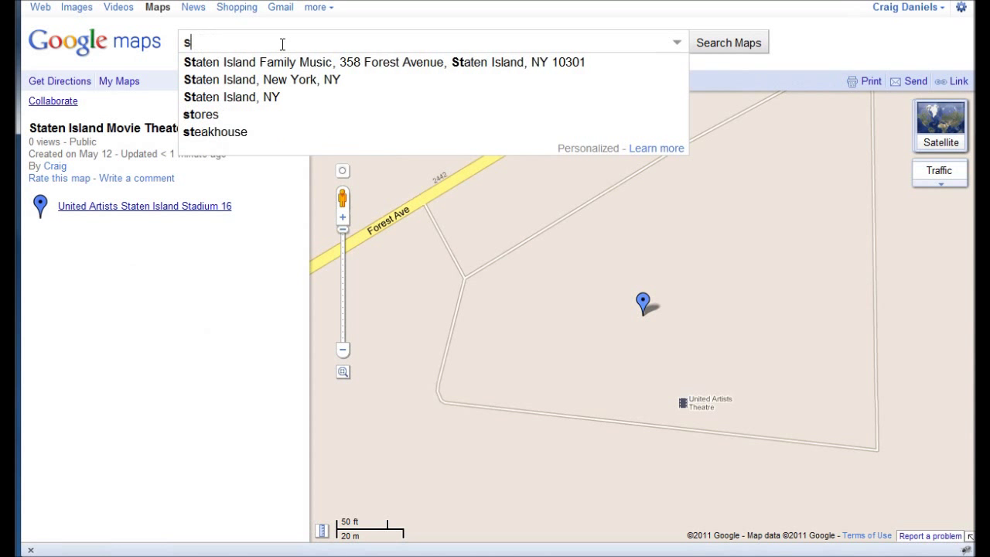
{"action": "key", "text": "BackSpace"}
{"action": "type", "text": "movie theaters near "}
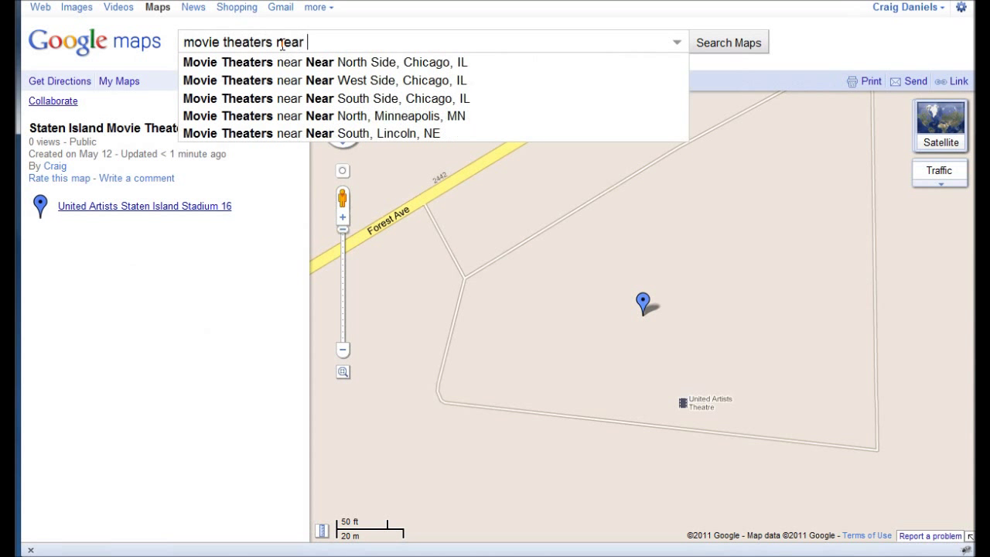
{"action": "type", "text": "staten "}
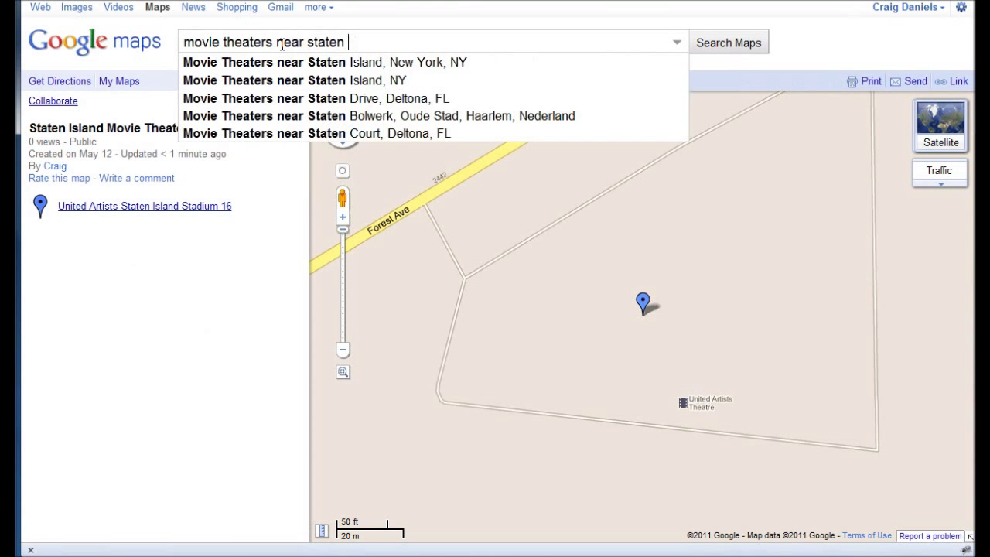
{"action": "type", "text": "island"}
{"action": "key", "text": "Return"}
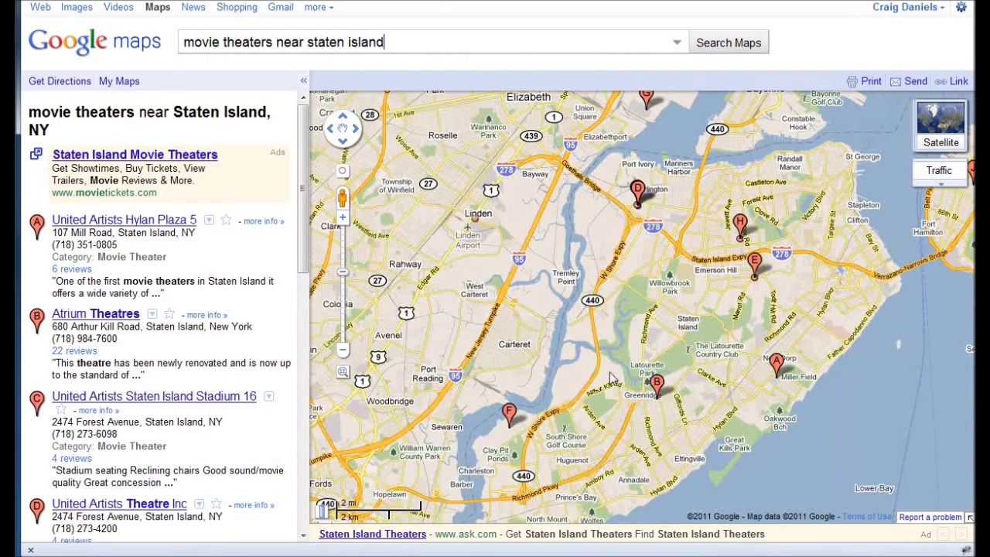
Step: Zoom the map in on Greenridge, where Atrium Theatres is listed first
{"action": "scroll", "coordinate": [662, 422], "scroll_direction": "up", "scroll_amount": 1}
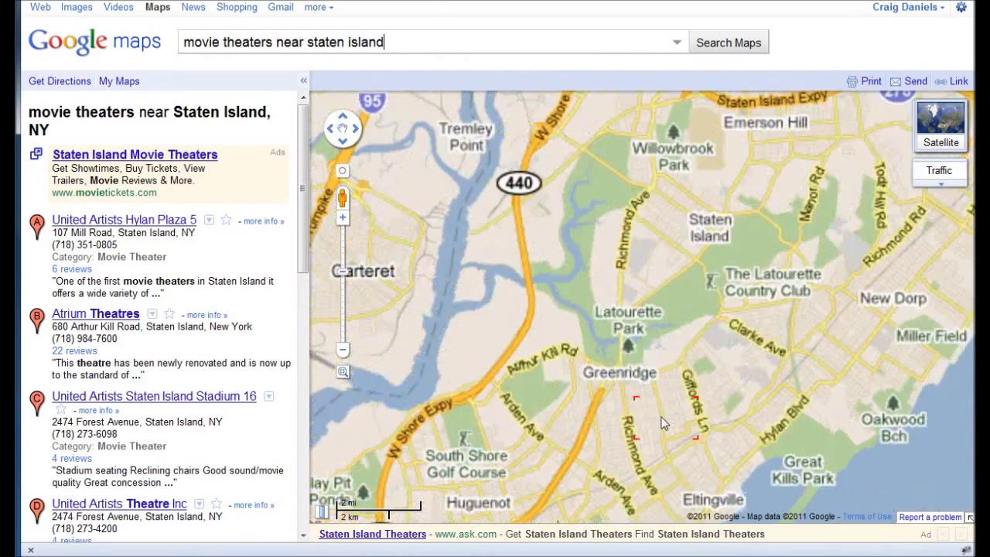
{"action": "scroll", "coordinate": [658, 418], "scroll_direction": "up", "scroll_amount": 3}
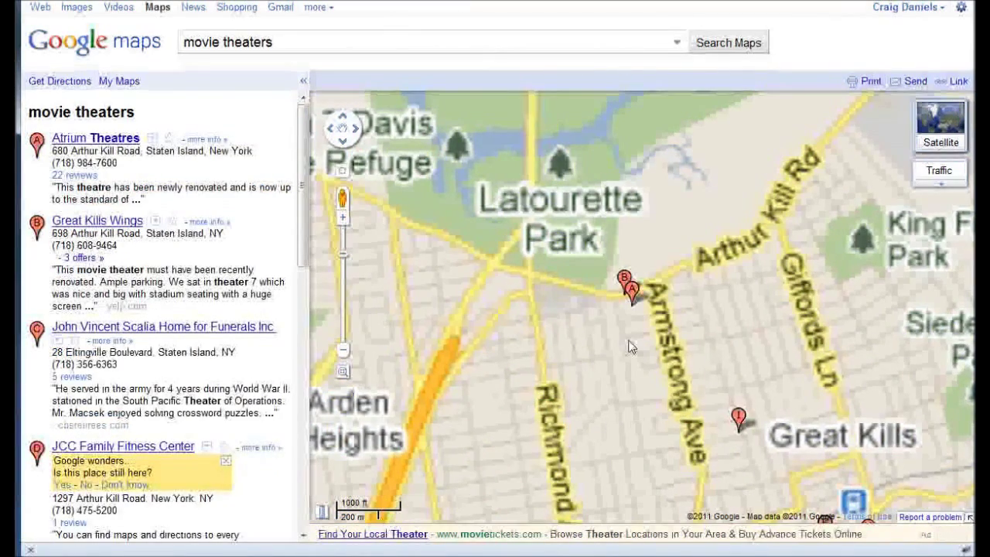
{"action": "scroll", "coordinate": [631, 348], "scroll_direction": "down", "scroll_amount": 1}
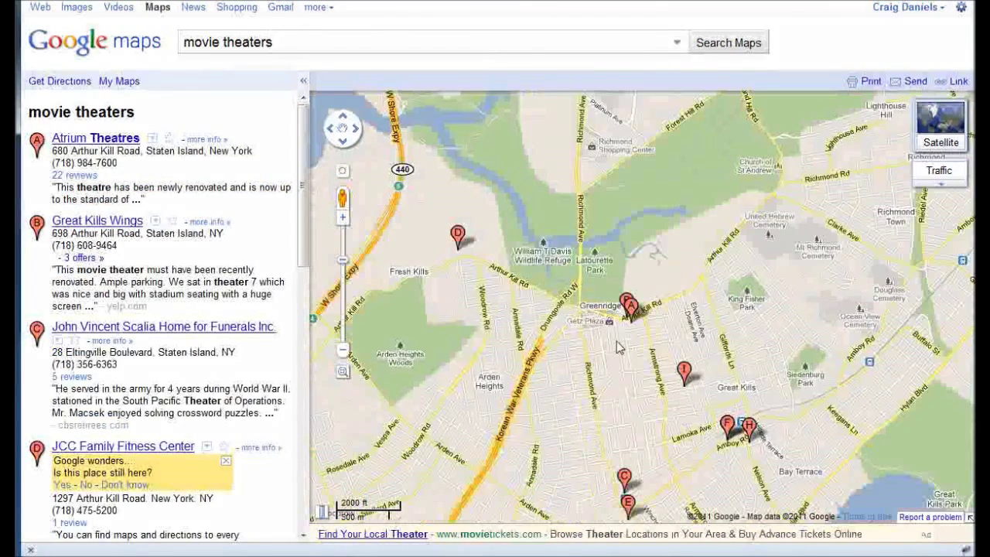
{"action": "scroll", "coordinate": [617, 341], "scroll_direction": "up", "scroll_amount": 1}
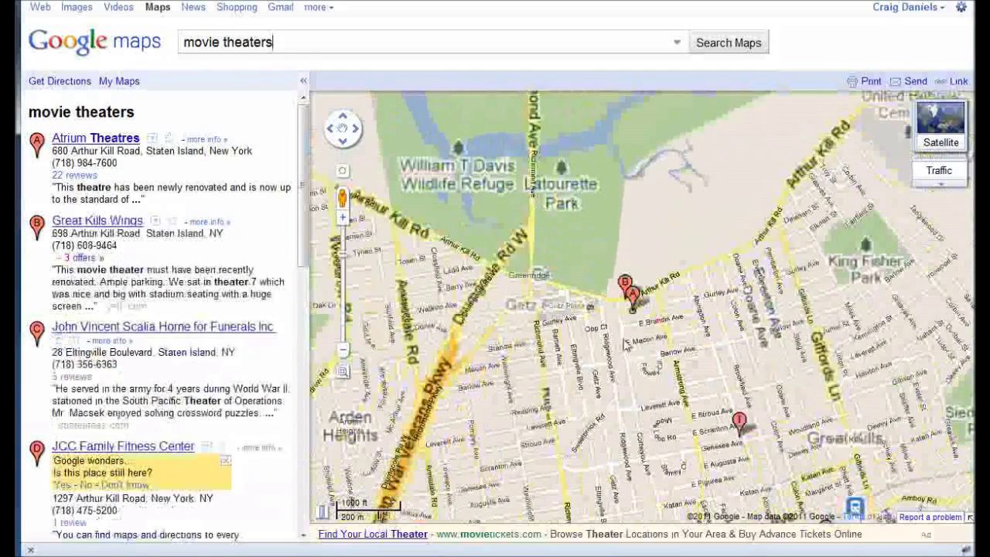
Step: Save Atrium Theatres to 'Staten Island Movie Theaters 3' and open that map
{"action": "left_click", "coordinate": [635, 298]}
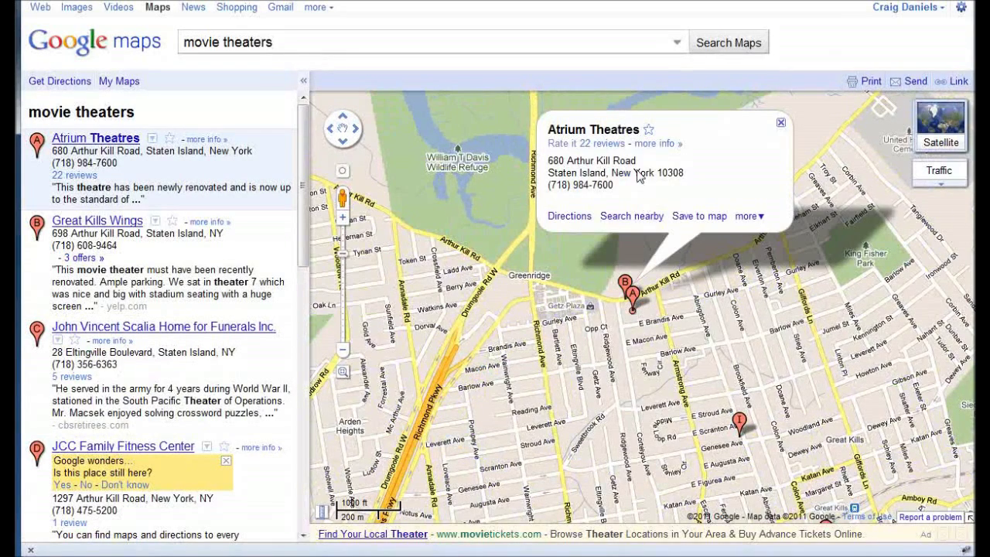
{"action": "left_click", "coordinate": [694, 220]}
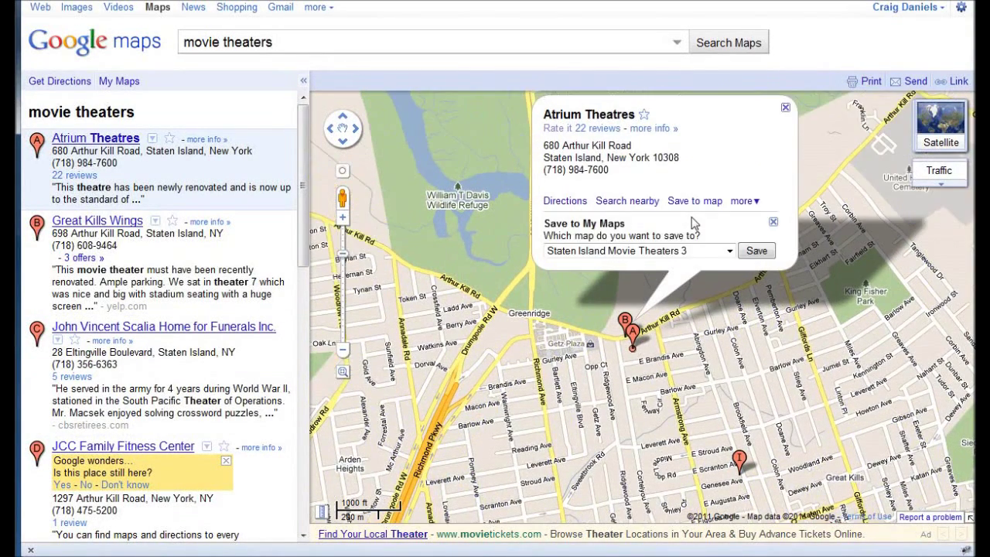
{"action": "left_click", "coordinate": [729, 252]}
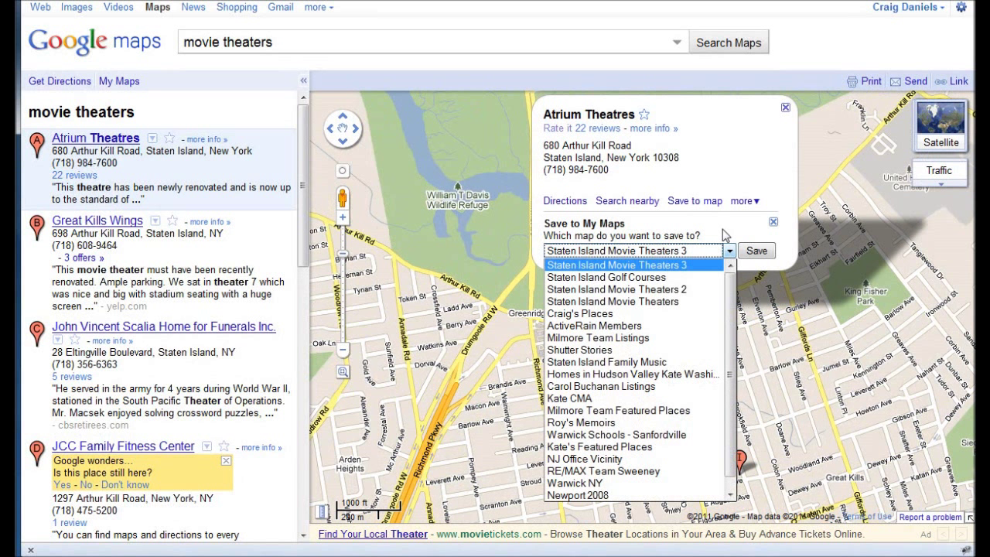
{"action": "left_click", "coordinate": [725, 229]}
{"action": "left_click", "coordinate": [755, 252]}
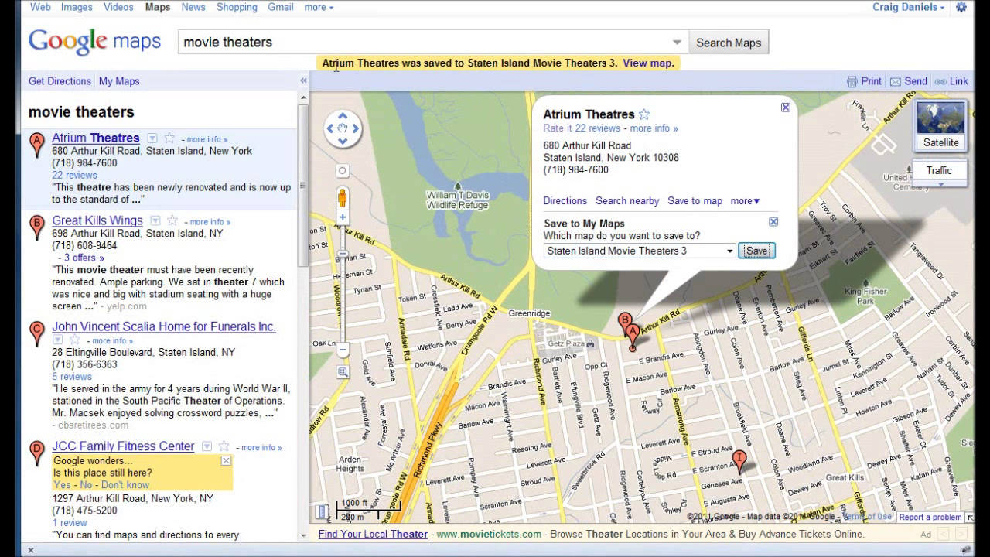
{"action": "left_click", "coordinate": [644, 64]}
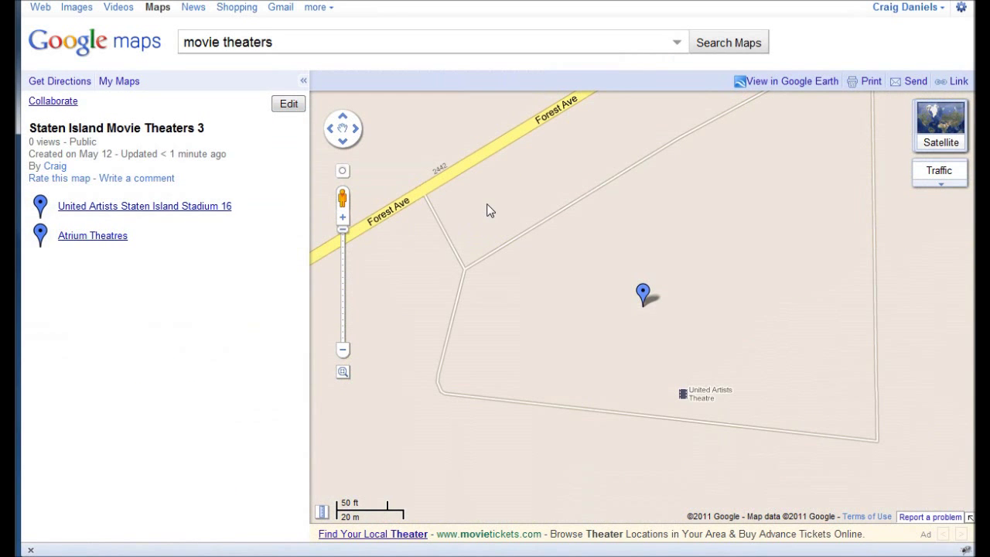
Step: Zoom out over Staten Island to show both saved markers, United Artists Staten Island Stadium 16 and Atrium Theatres
{"action": "scroll", "coordinate": [488, 209], "scroll_direction": "down", "scroll_amount": 1}
{"action": "scroll", "coordinate": [528, 210], "scroll_direction": "down", "scroll_amount": 1}
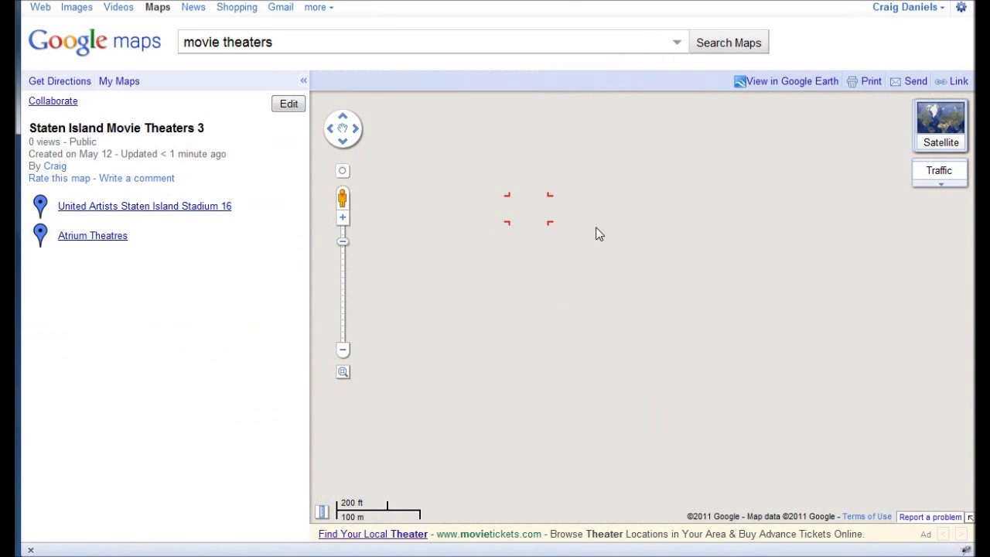
{"action": "scroll", "coordinate": [581, 238], "scroll_direction": "down", "scroll_amount": 3}
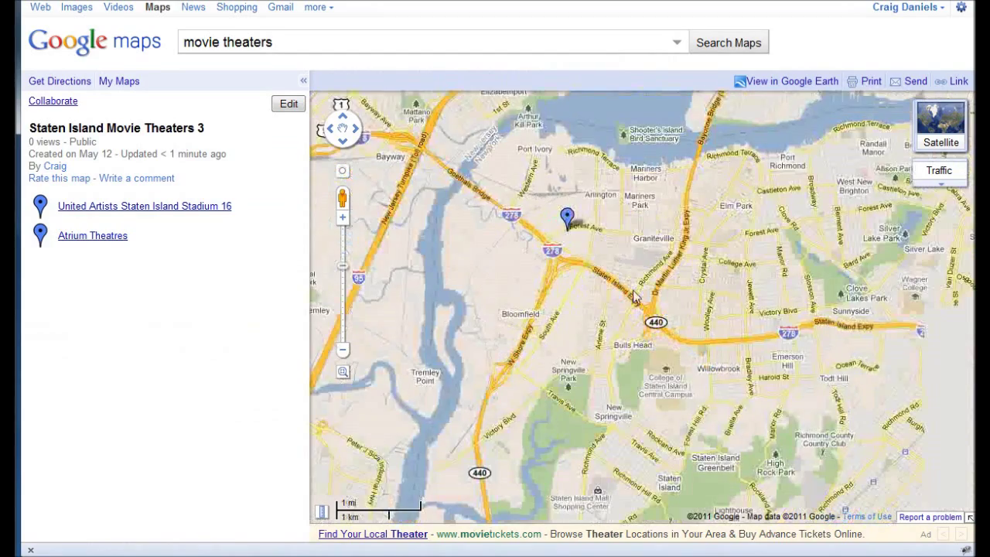
{"action": "scroll", "coordinate": [565, 249], "scroll_direction": "down", "scroll_amount": 1}
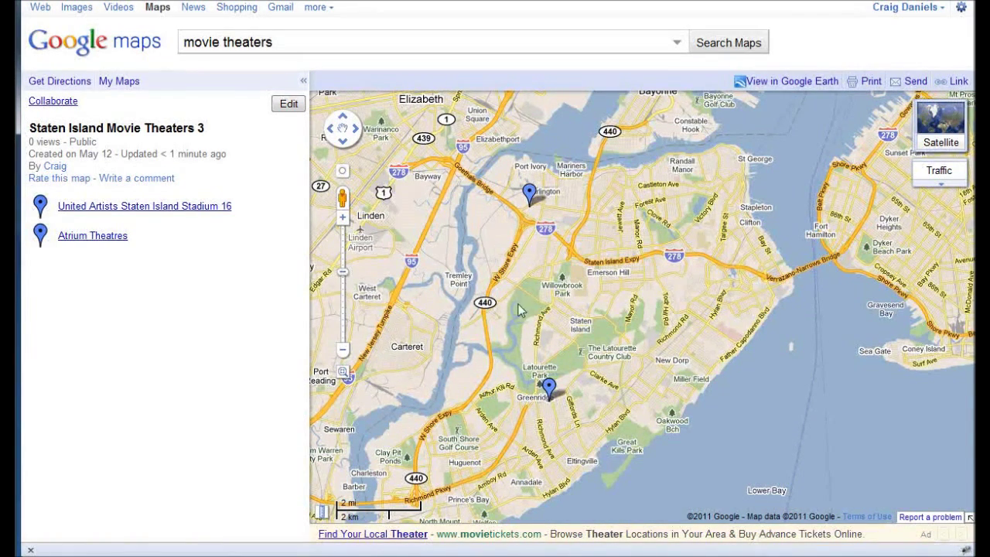
{"action": "scroll", "coordinate": [559, 420], "scroll_direction": "up", "scroll_amount": 1}
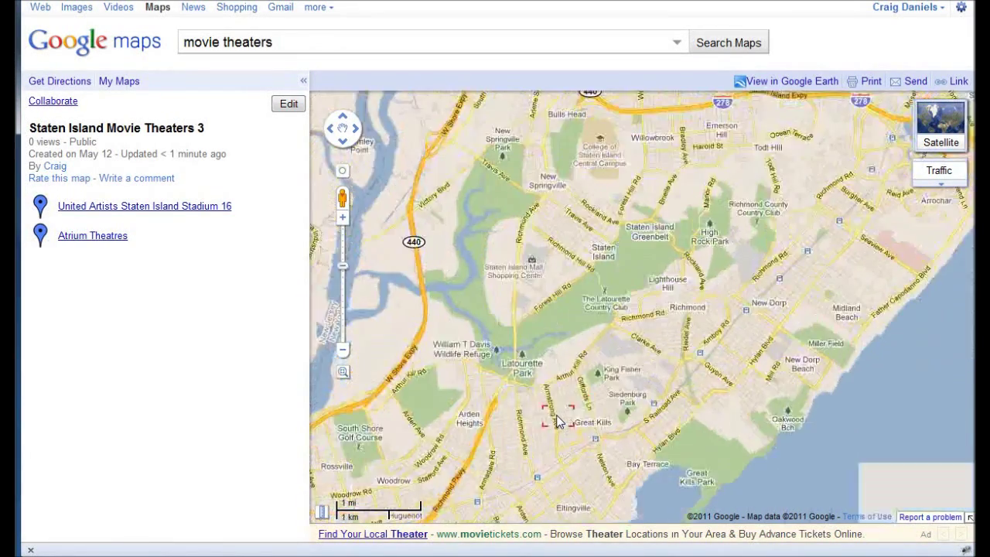
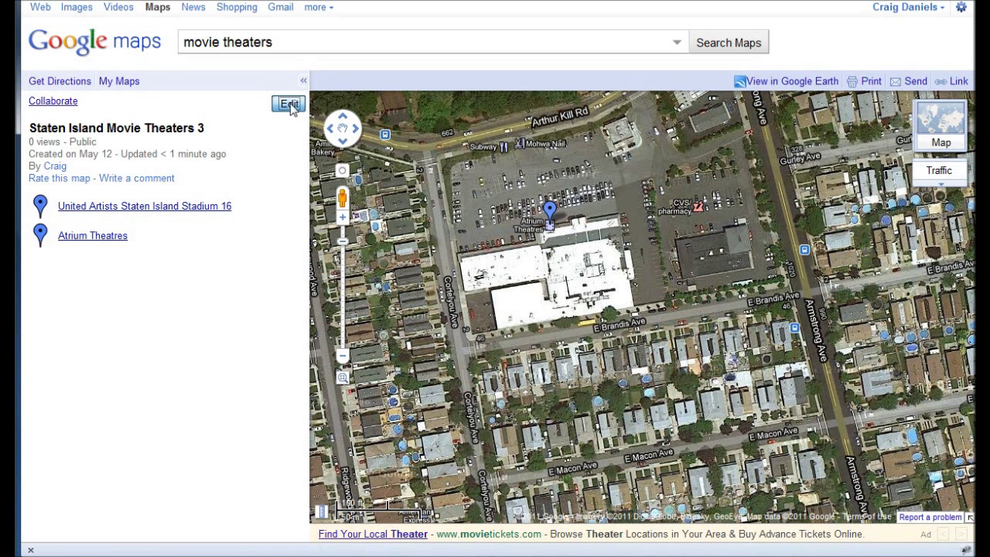
Step: Put the Staten Island Movie Theaters 3 map into edit mode
{"action": "left_click", "coordinate": [289, 103]}
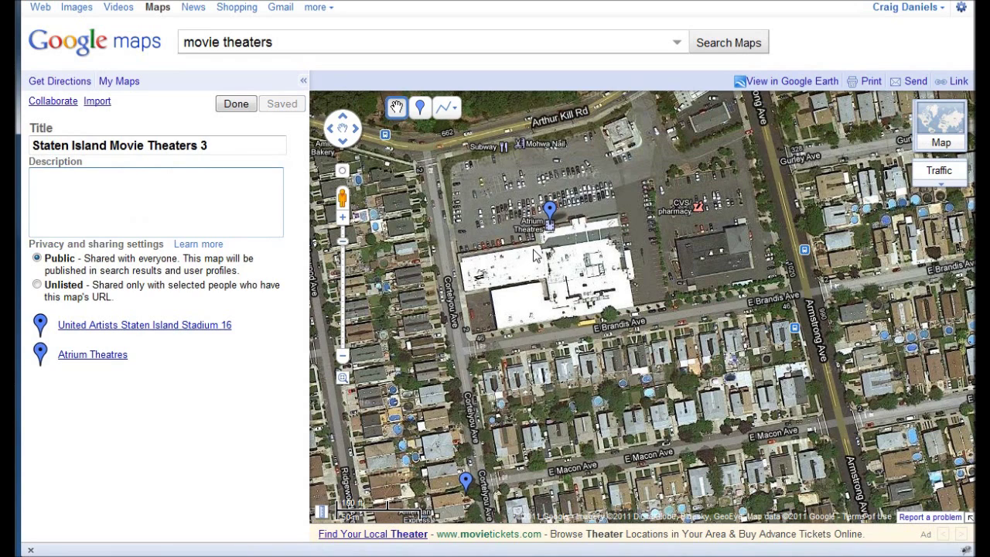
Step: Zoom in on the theater building and open the Atrium Theatres placemark's editor
{"action": "left_click", "coordinate": [551, 220]}
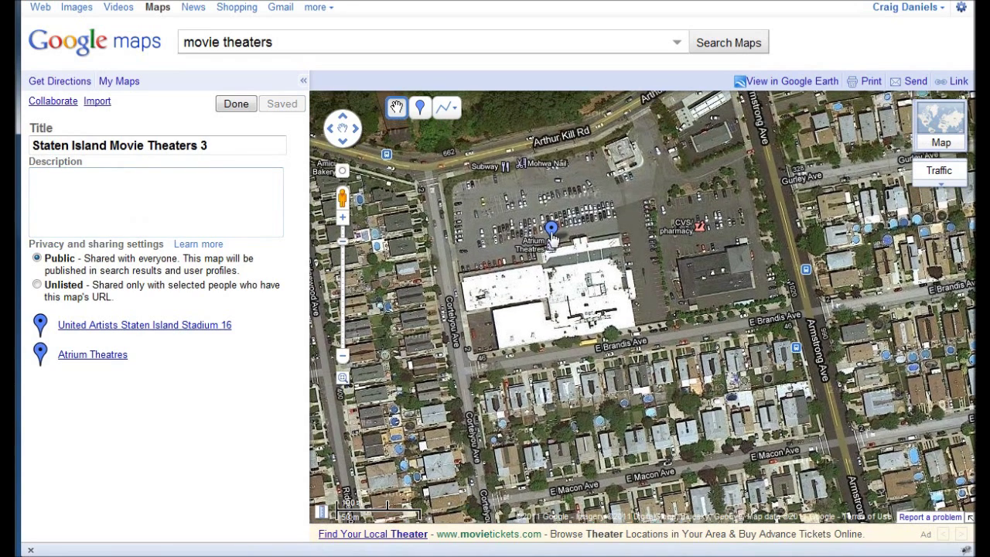
{"action": "scroll", "coordinate": [568, 292], "scroll_direction": "up", "scroll_amount": 1}
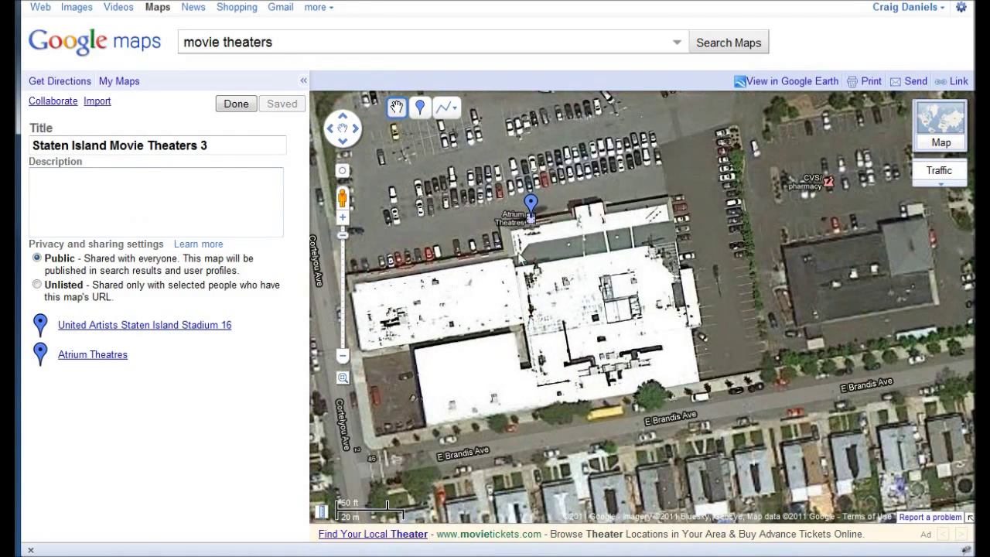
{"action": "left_click", "coordinate": [531, 208]}
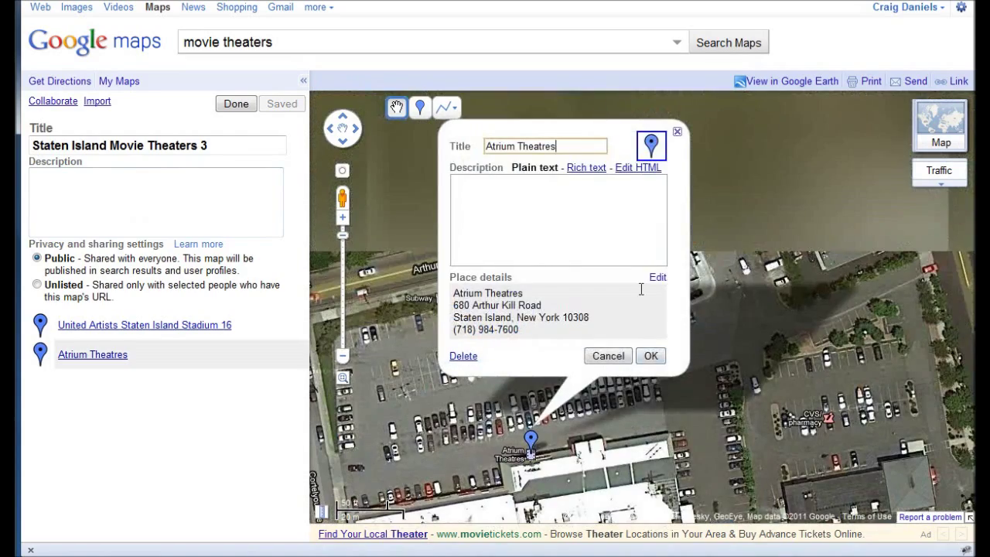
Step: Change the Atrium Theatres marker icon to the red pushpin and confirm
{"action": "left_click", "coordinate": [651, 148]}
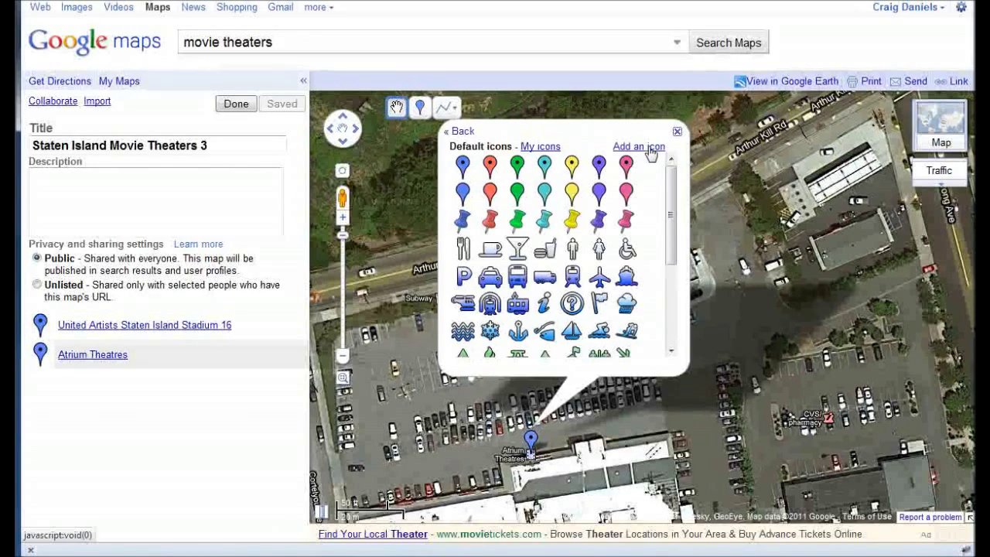
{"action": "left_click", "coordinate": [491, 221]}
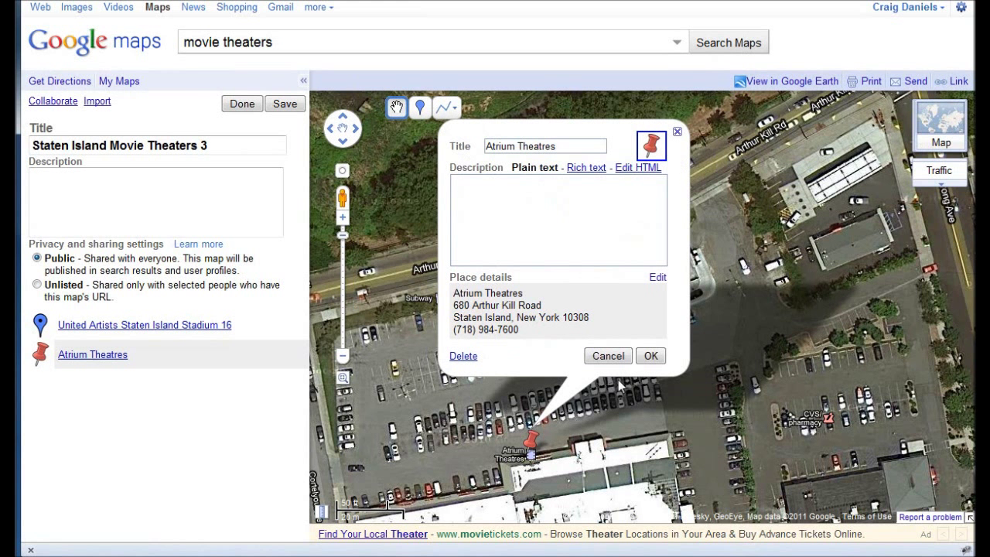
{"action": "left_click", "coordinate": [651, 356]}
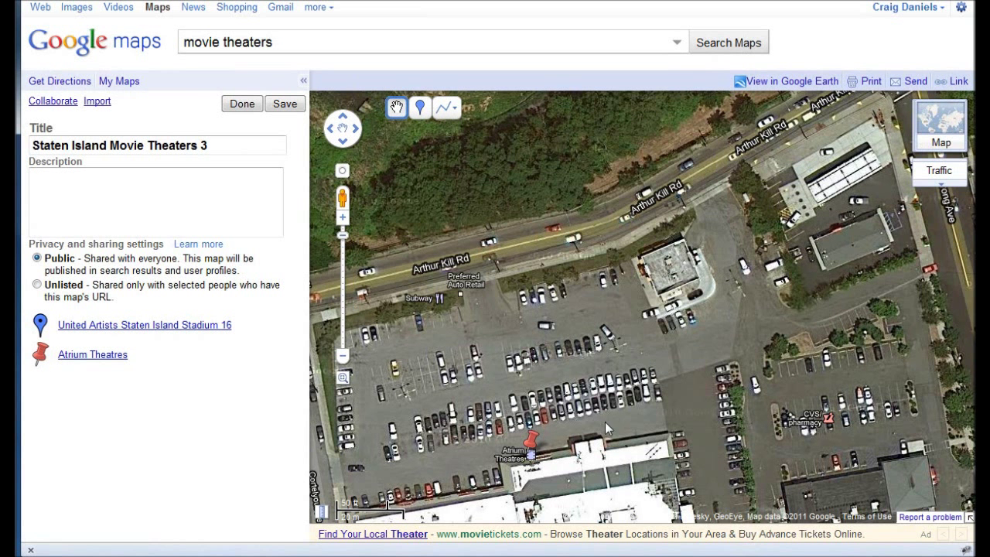
Step: Drag the red Atrium Theatres pushpin onto the theater building and finish editing
{"action": "scroll", "coordinate": [594, 397], "scroll_direction": "down", "scroll_amount": 1}
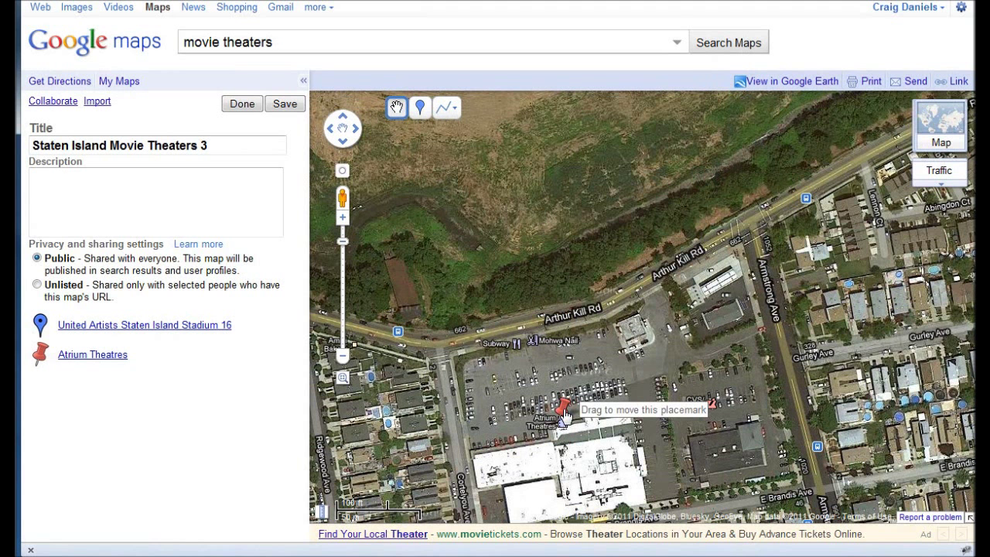
{"action": "left_click_drag", "start_coordinate": [565, 416], "coordinate": [578, 457]}
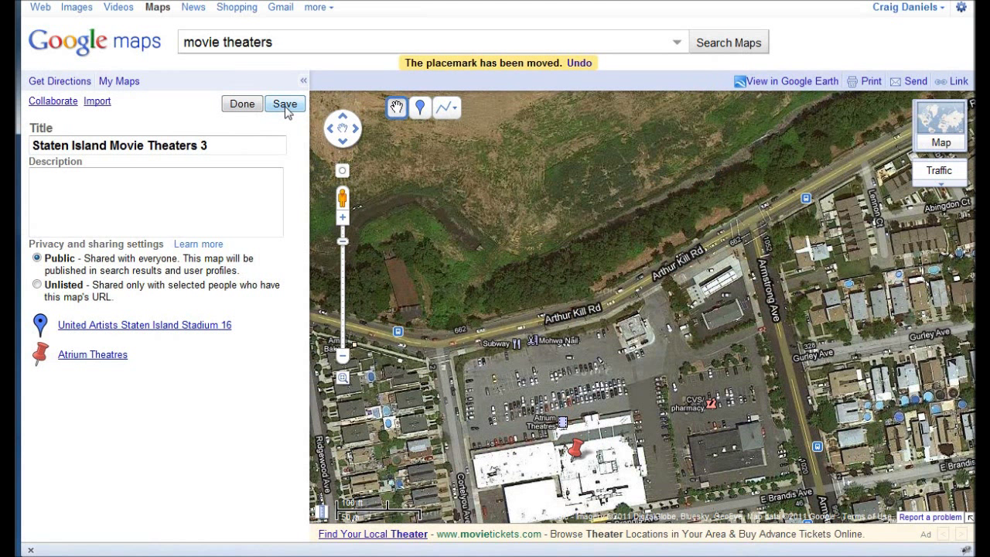
{"action": "left_click", "coordinate": [242, 104]}
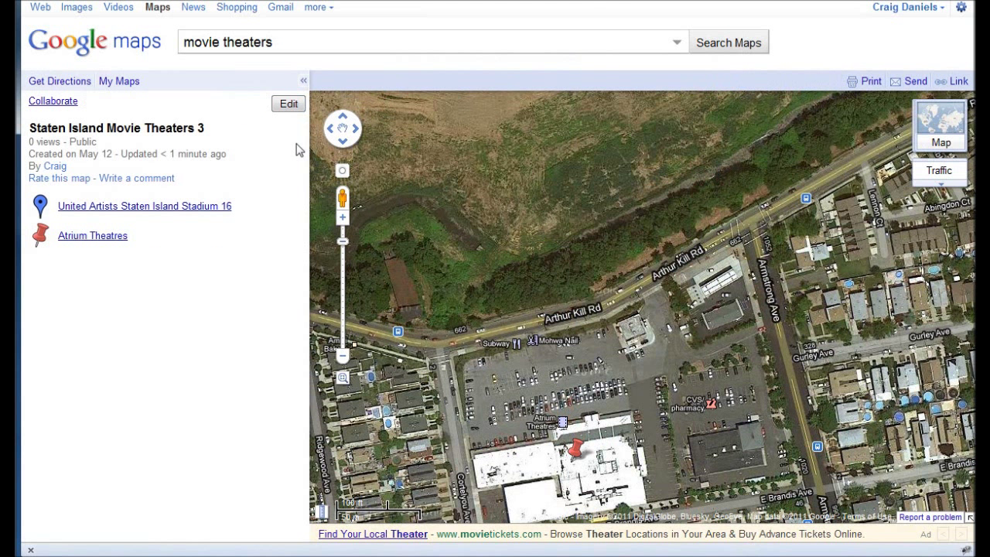